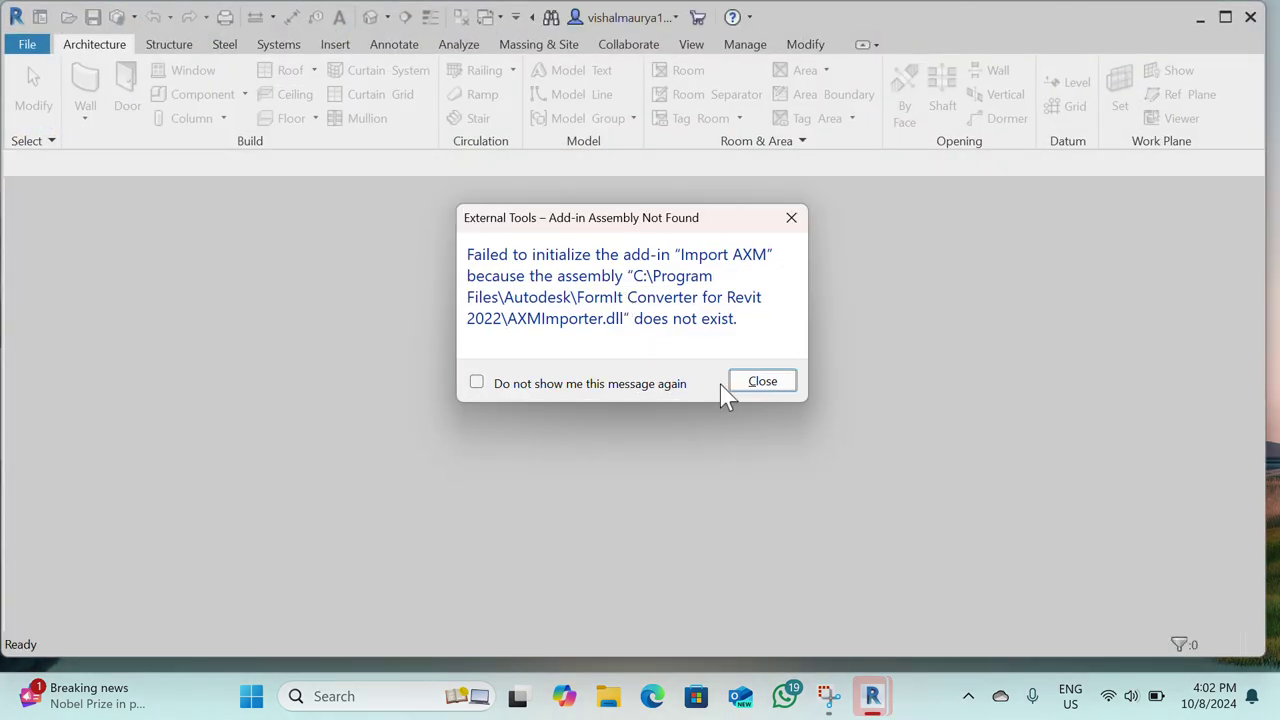
# - Close the 'Add-in Assembly Not Found' warning to reach the Revit Home screen
pyautogui.click(762, 382)
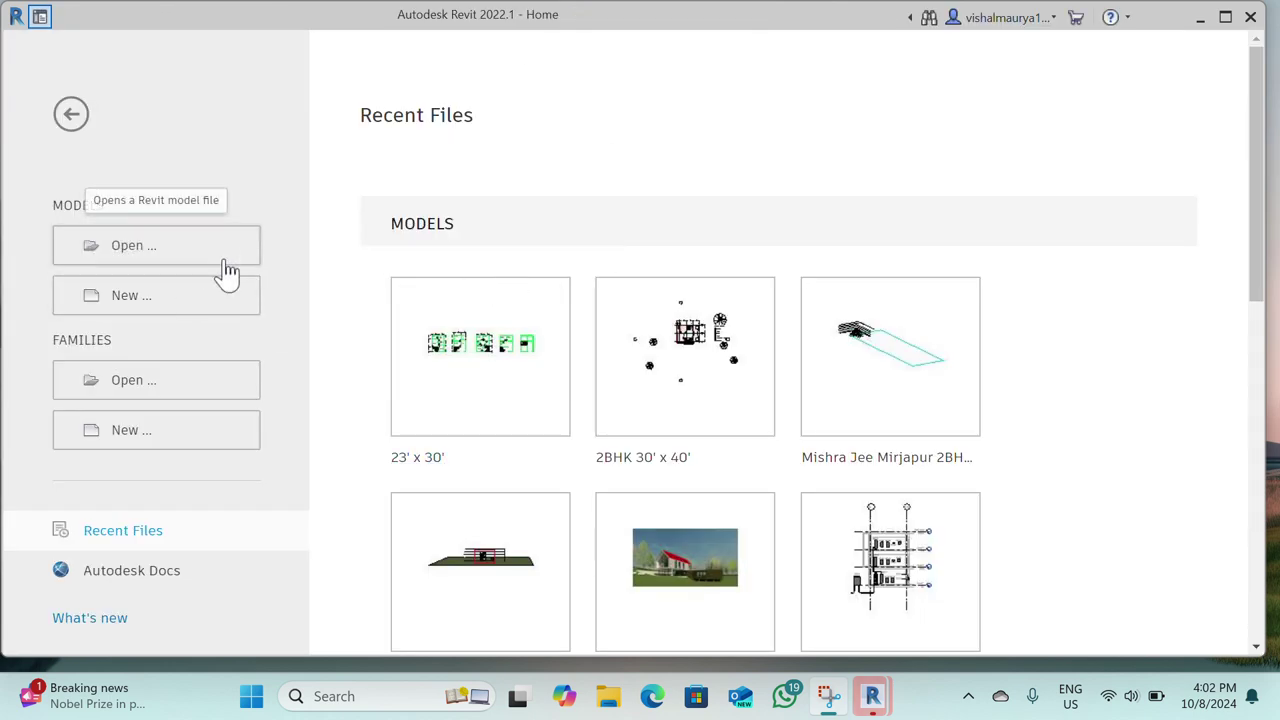
# - Back out of the Open dialog and create a new Project from the Imperial Construction Template
pyautogui.click(183, 258)
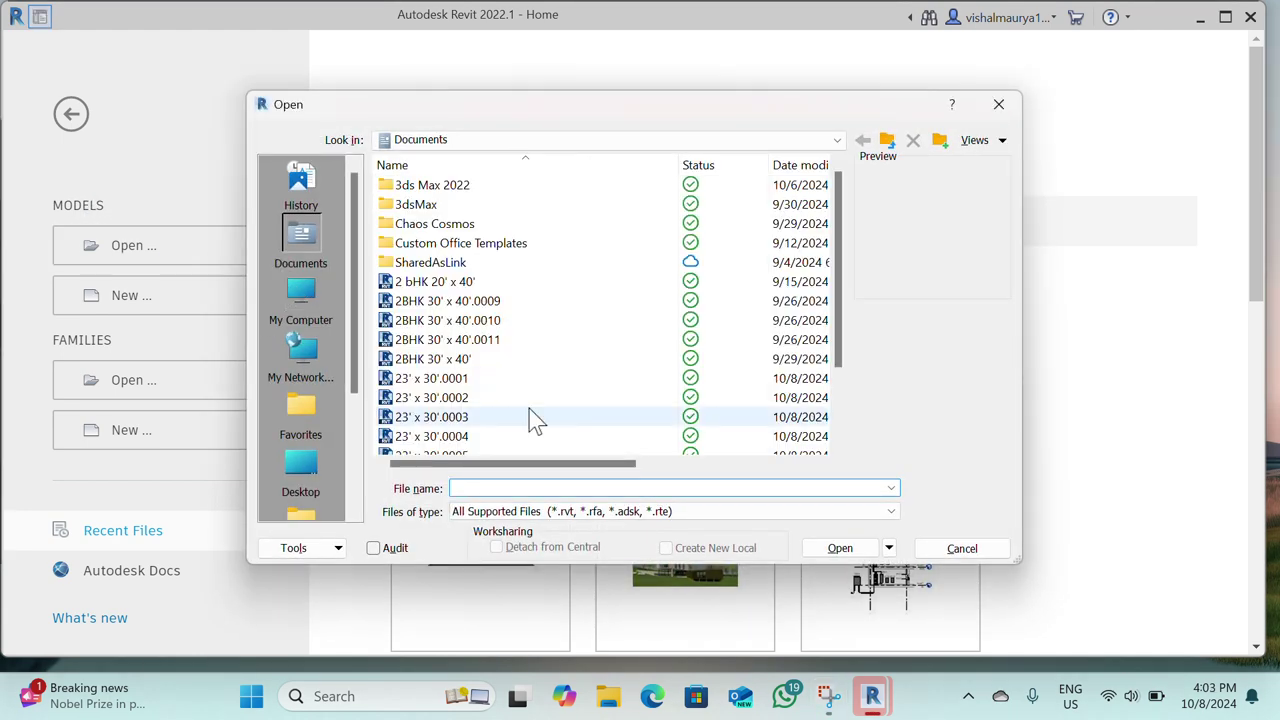
pyautogui.click(957, 552)
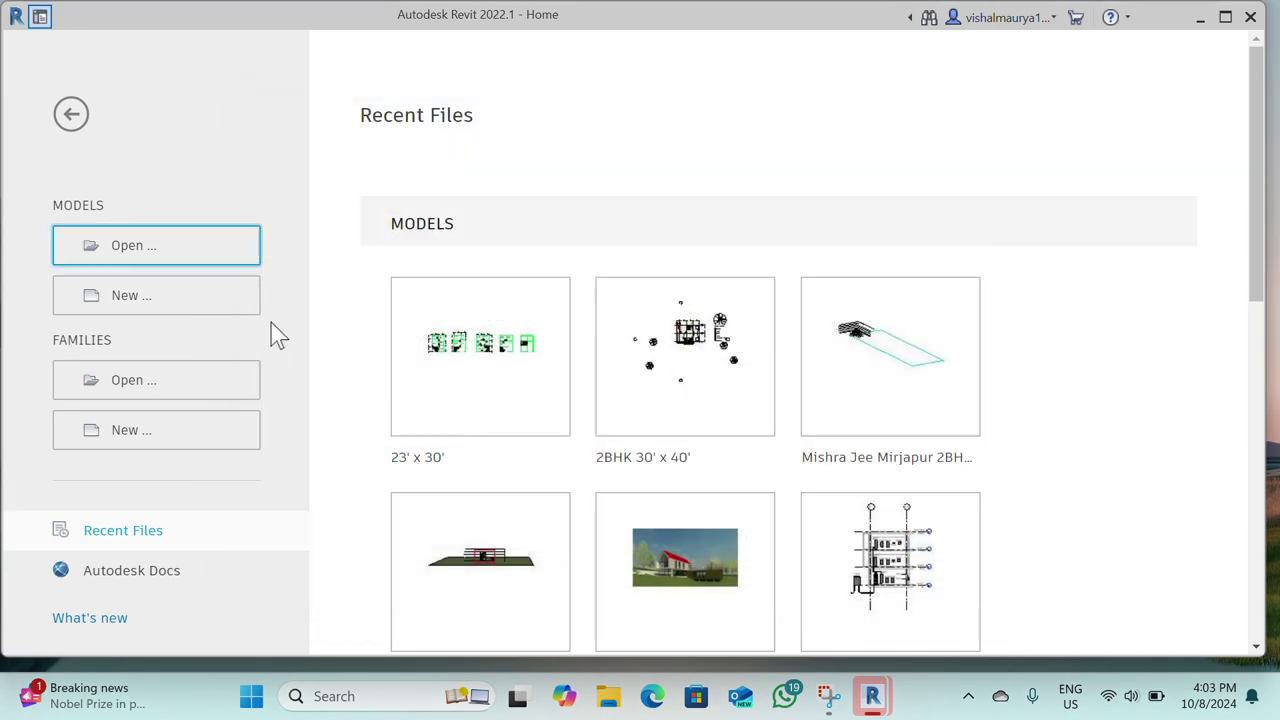
pyautogui.click(222, 303)
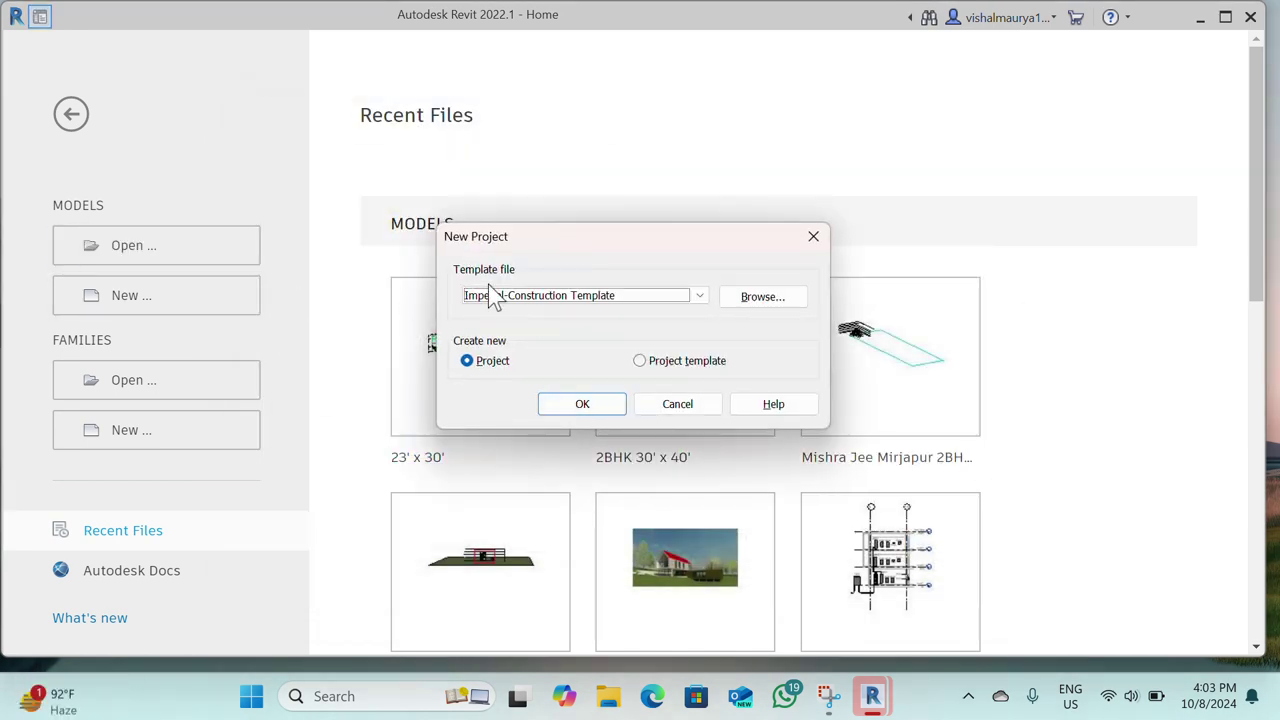
pyautogui.click(585, 405)
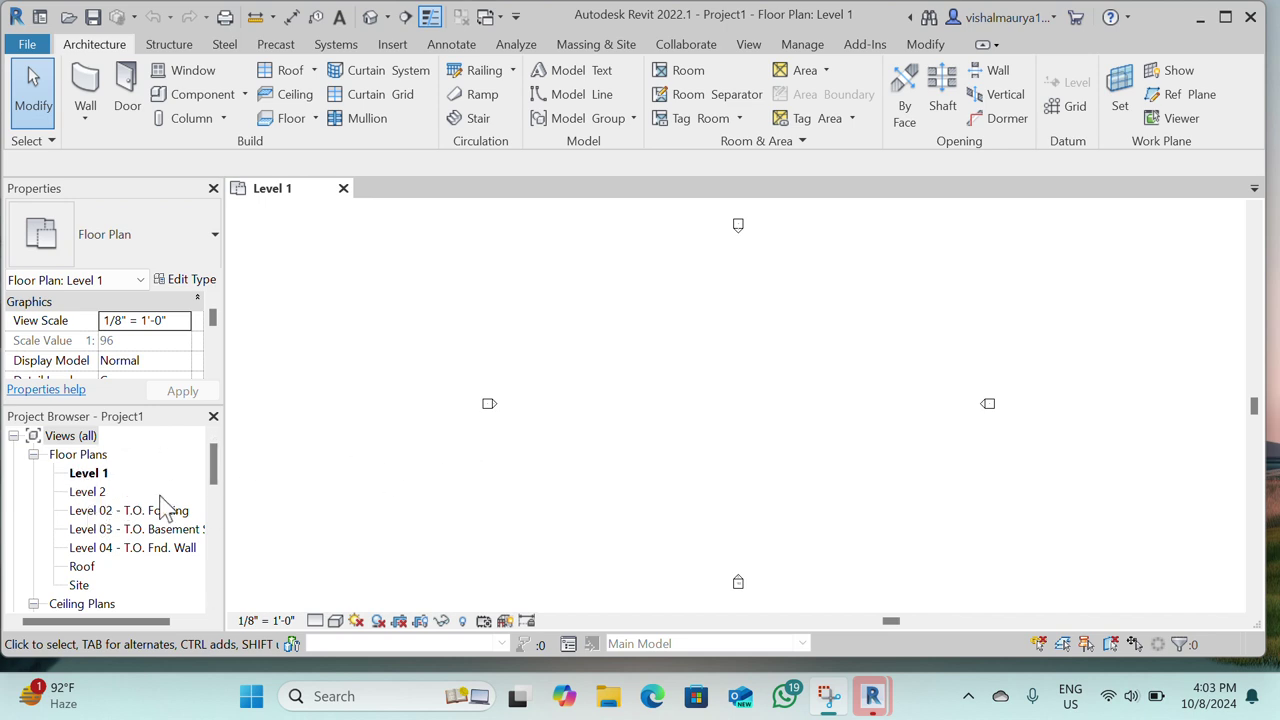
# - Open the East elevation to review levels from the -10' footing to the 20' roof
pyautogui.scroll(-1, 92, 591)
pyautogui.scroll(-1, 104, 550)
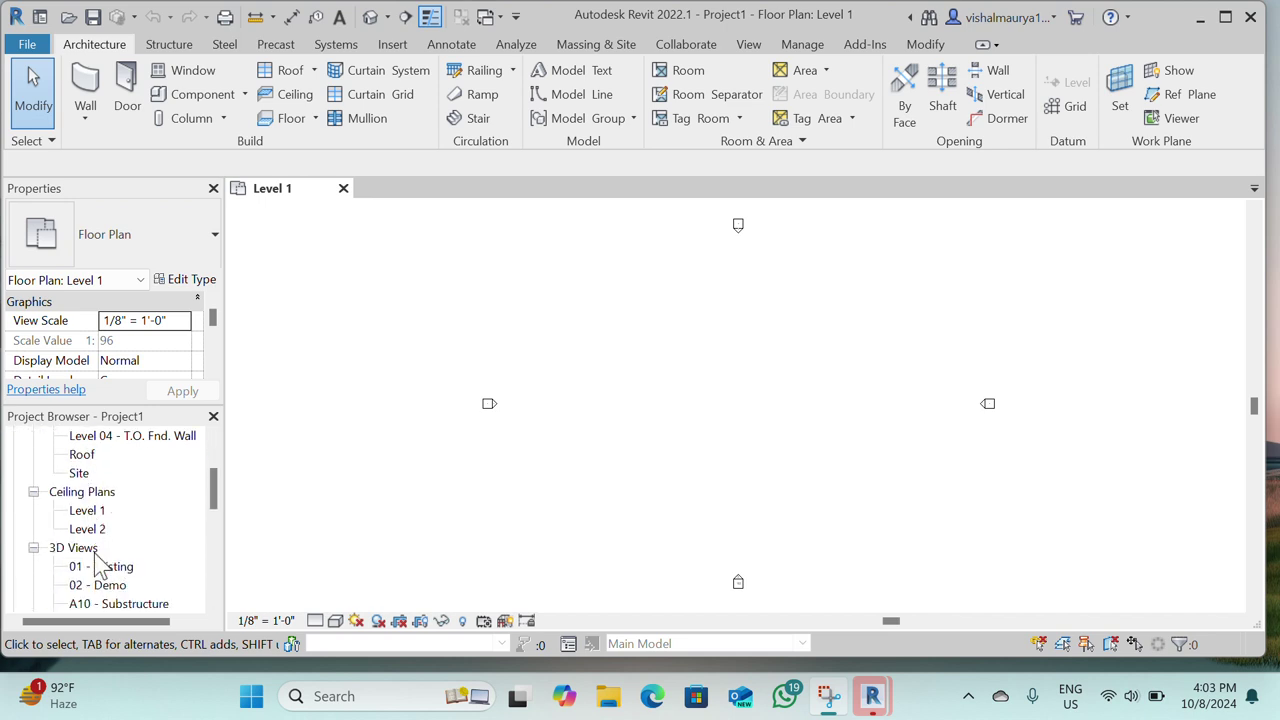
pyautogui.scroll(-1, 100, 560)
pyautogui.scroll(-1, 96, 575)
pyautogui.scroll(-2, 93, 583)
pyautogui.scroll(-1, 95, 585)
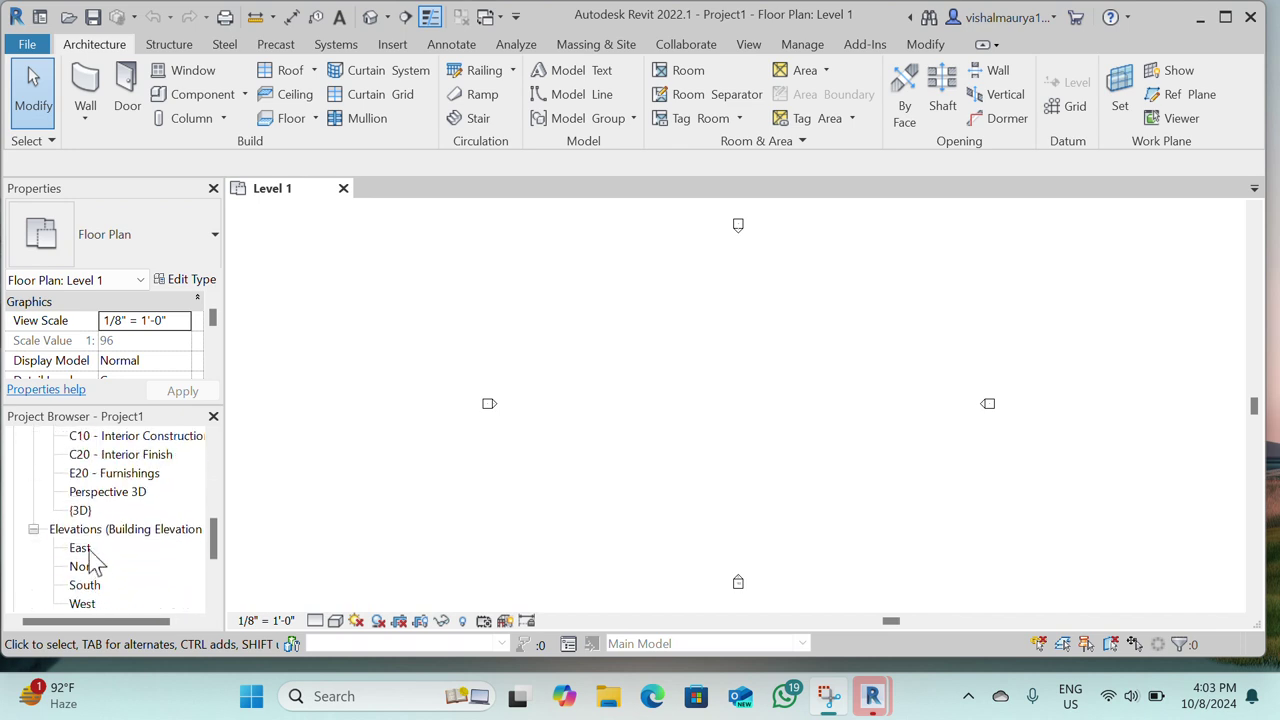
pyautogui.doubleClick(85, 550)
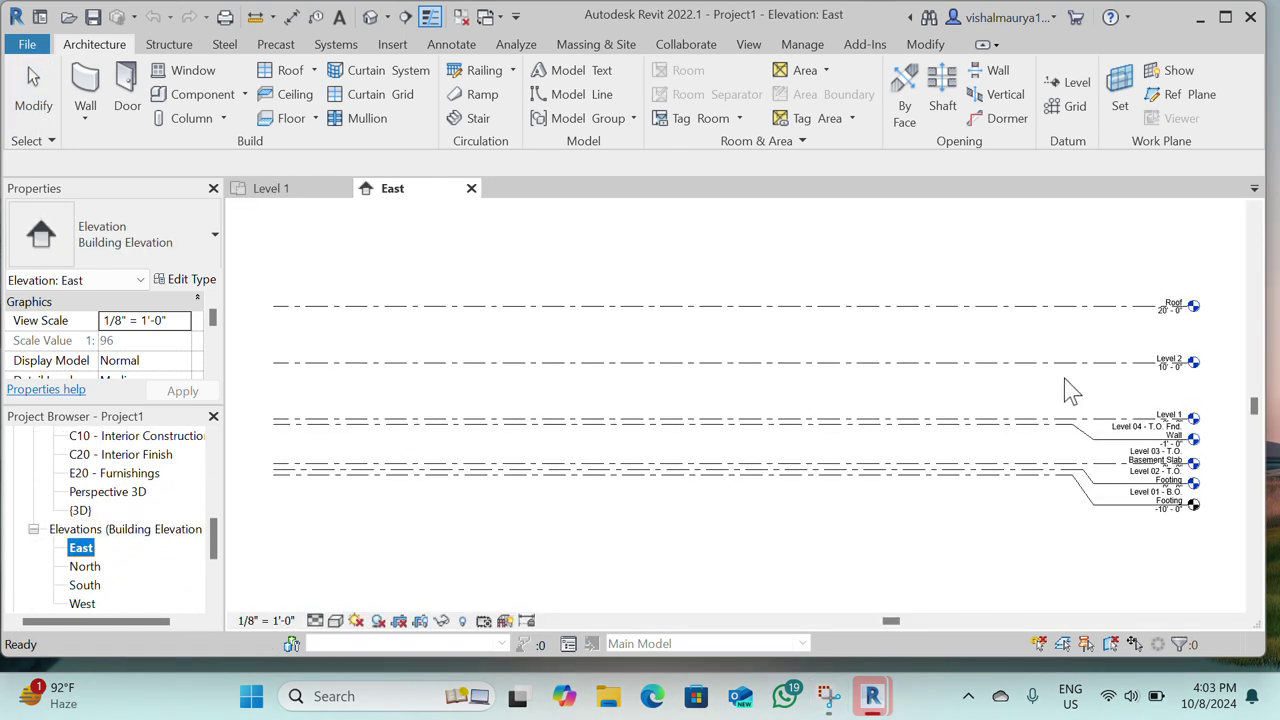
# - Return to the Level 1 floor plan from the Project Browser
pyautogui.scroll(1, 1237, 331)
pyautogui.scroll(-1, 1140, 405)
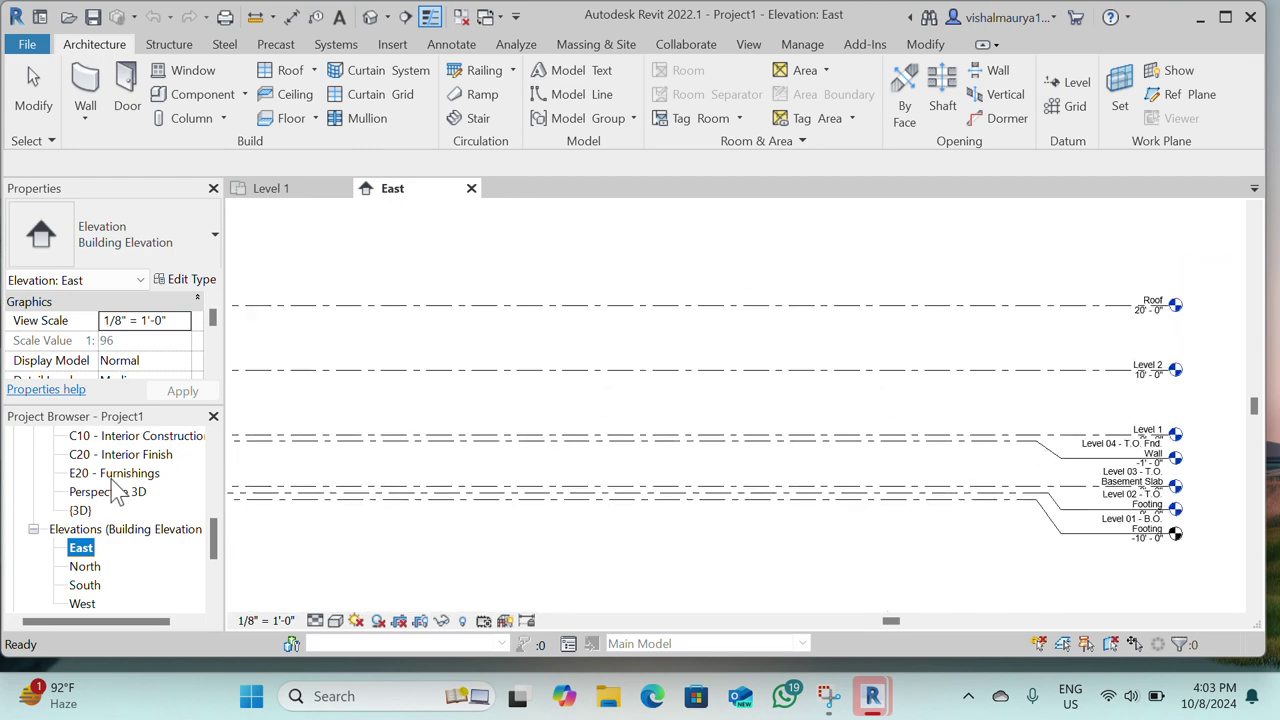
pyautogui.scroll(1, 20, 530)
pyautogui.scroll(2, 40, 510)
pyautogui.scroll(2, 40, 510)
pyautogui.scroll(3, 50, 500)
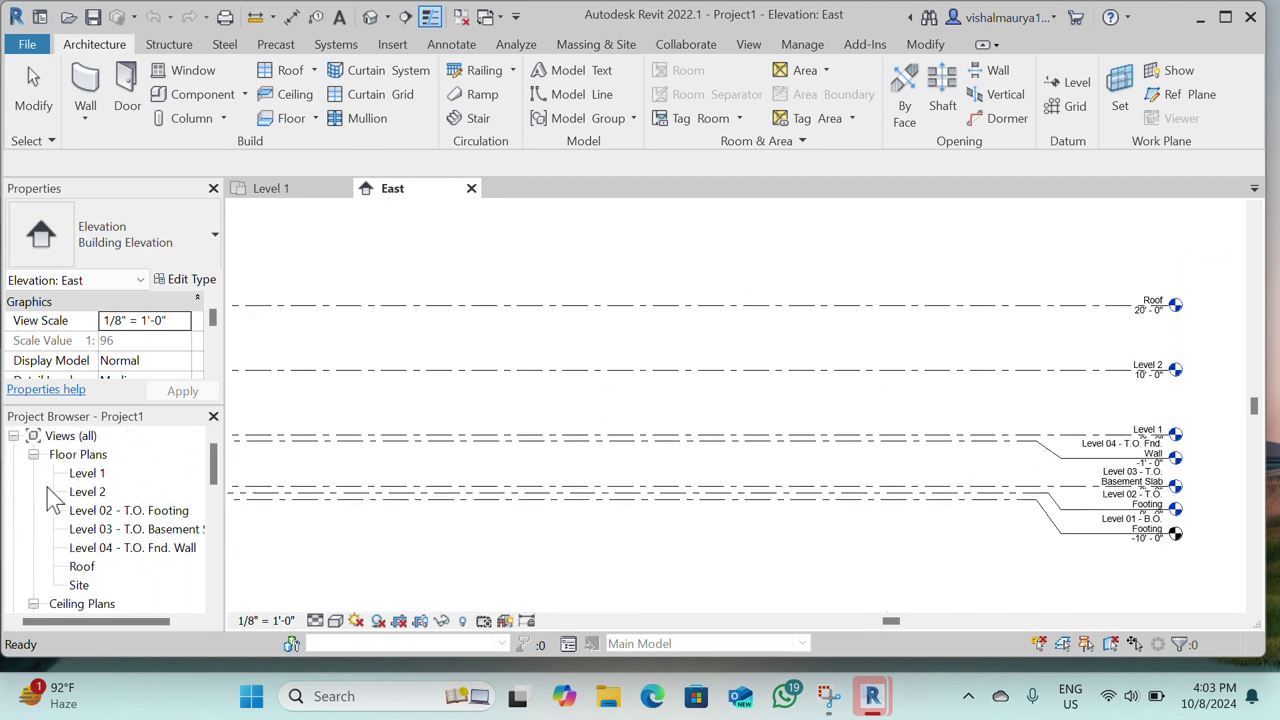
pyautogui.doubleClick(86, 474)
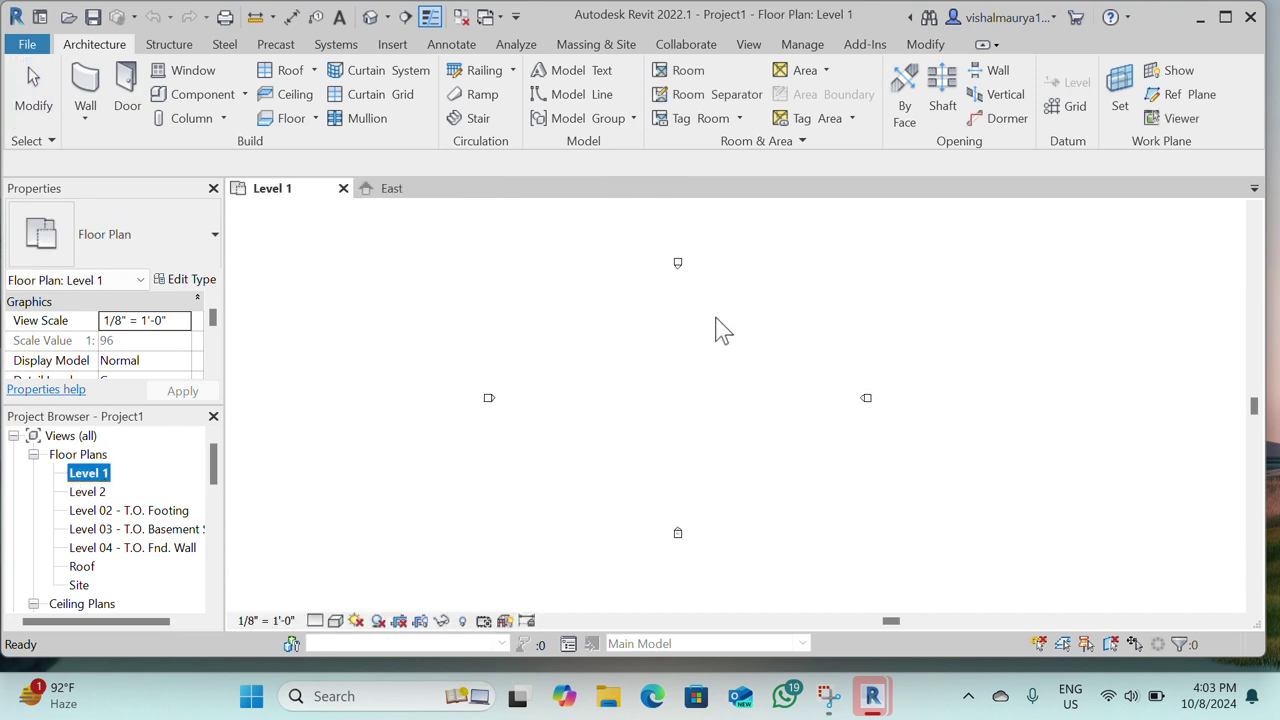
# - Draw a closed 76'-wide rectangle of Generic - 8" walls on Level 1
pyautogui.click(85, 97)
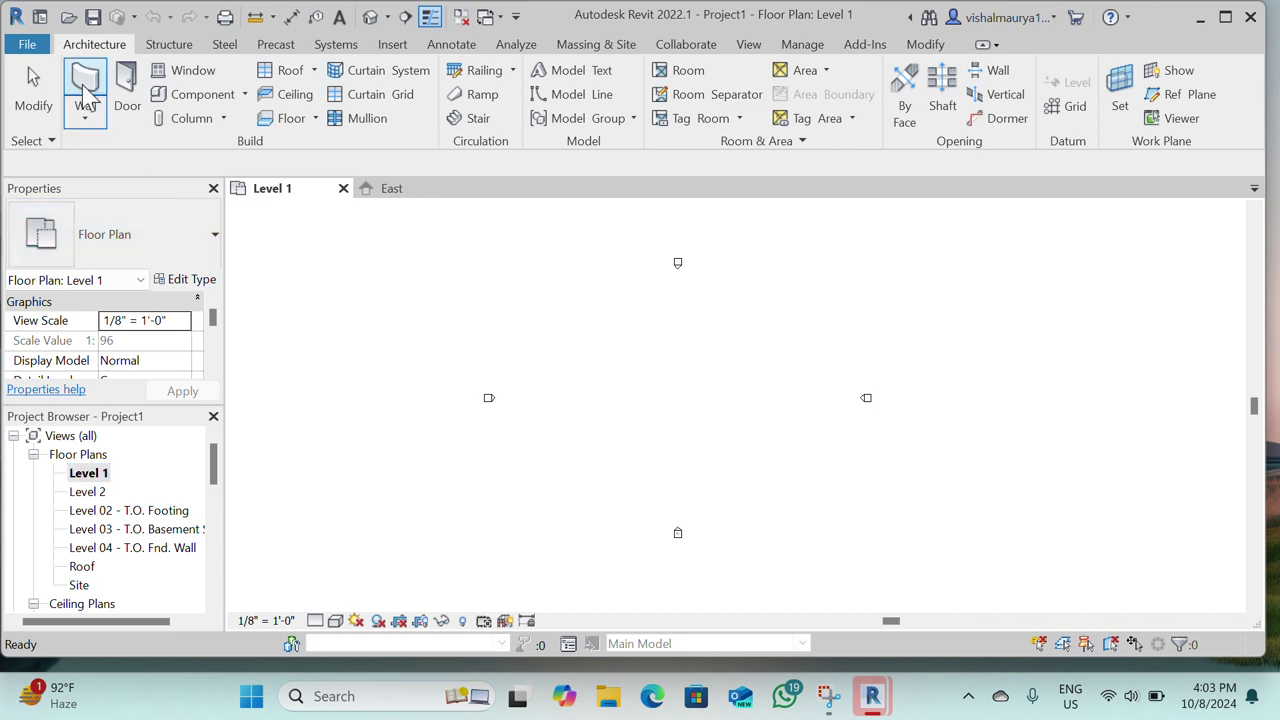
pyautogui.click(592, 338)
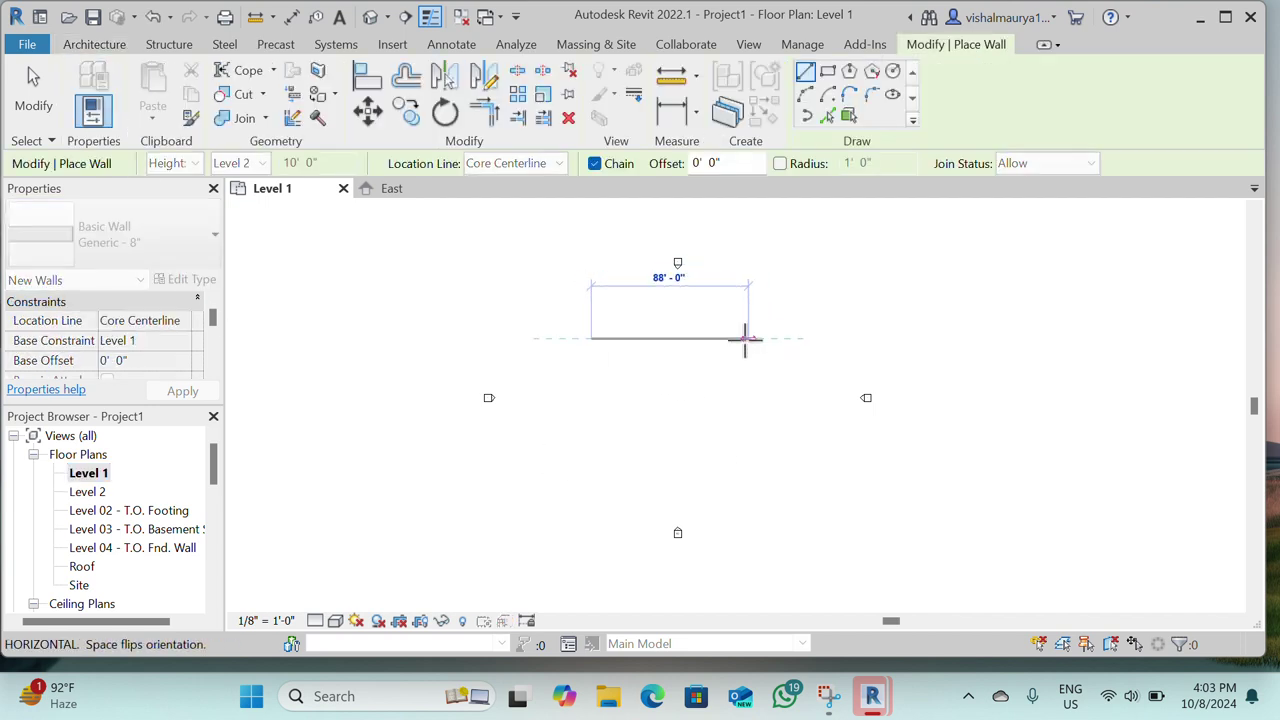
pyautogui.click(741, 338)
pyautogui.click(741, 453)
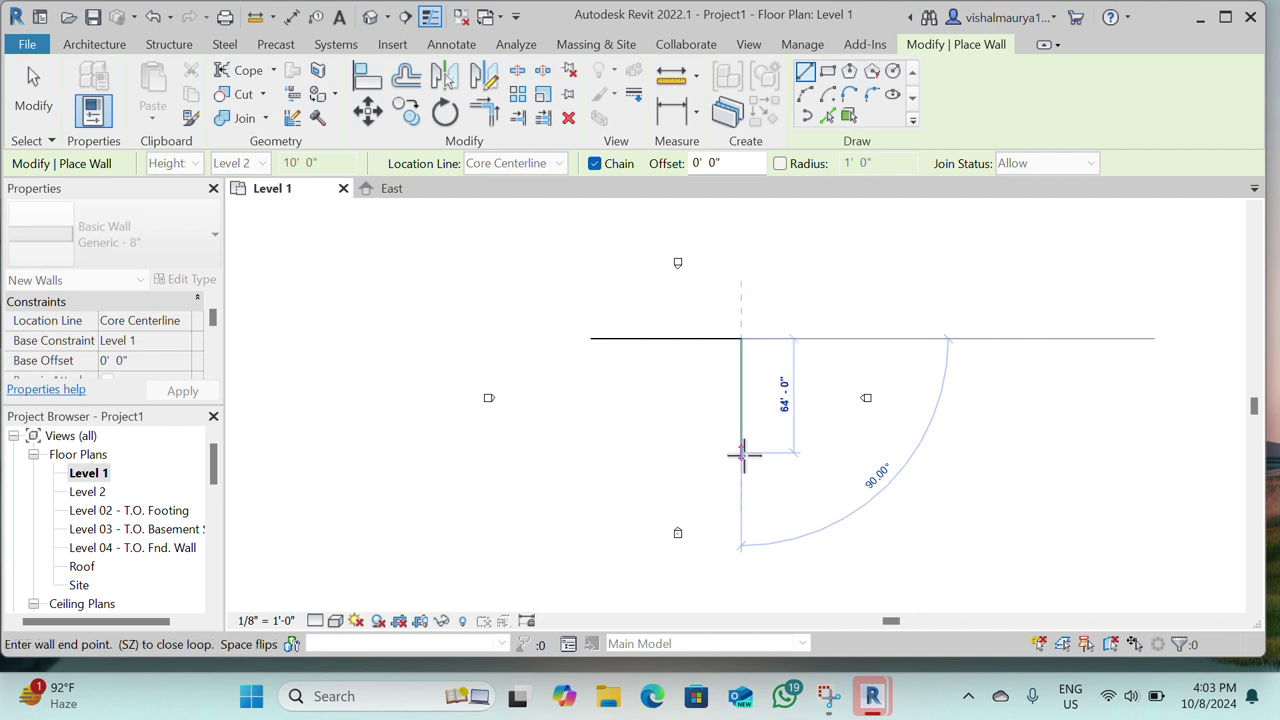
pyautogui.click(605, 453)
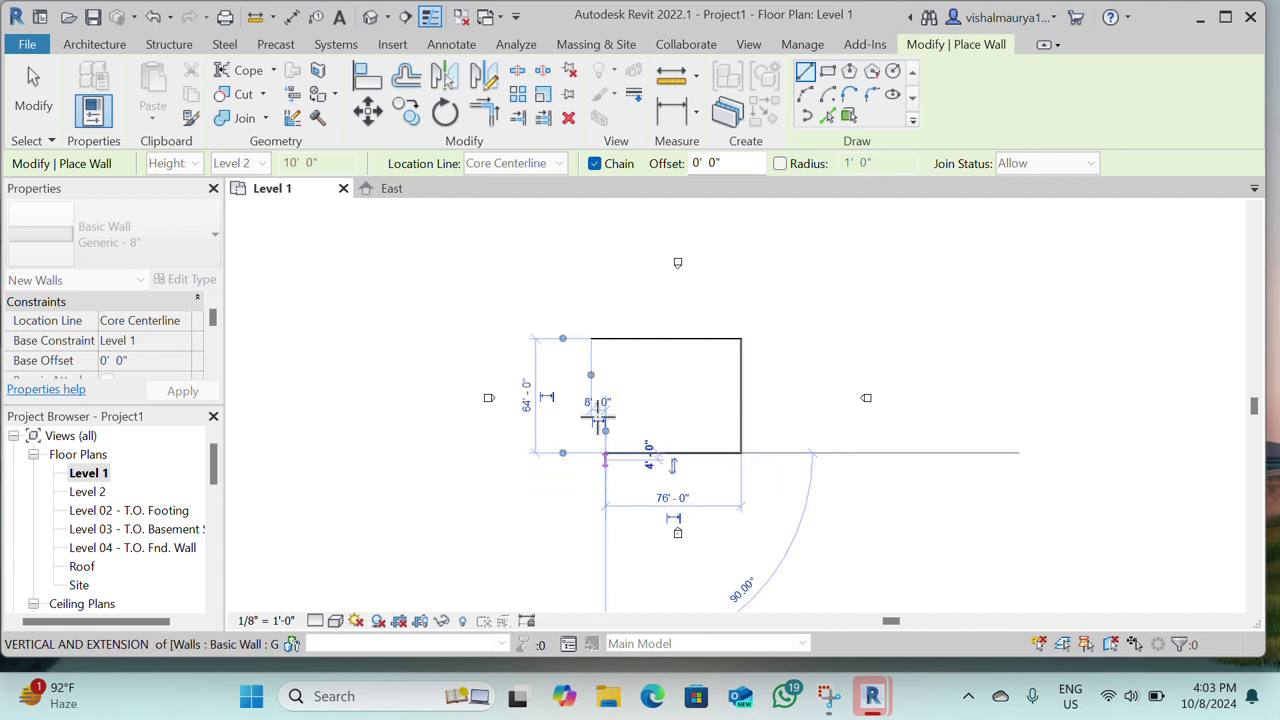
pyautogui.click(592, 338)
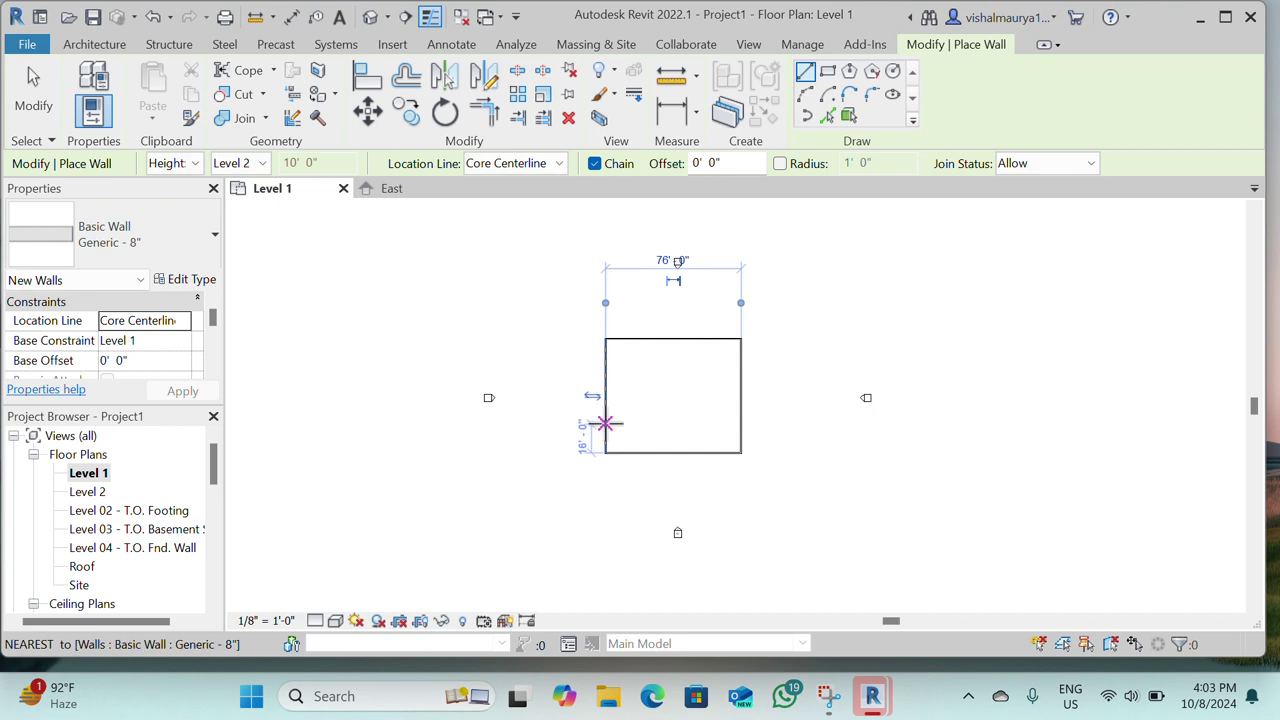
pyautogui.press('Escape')
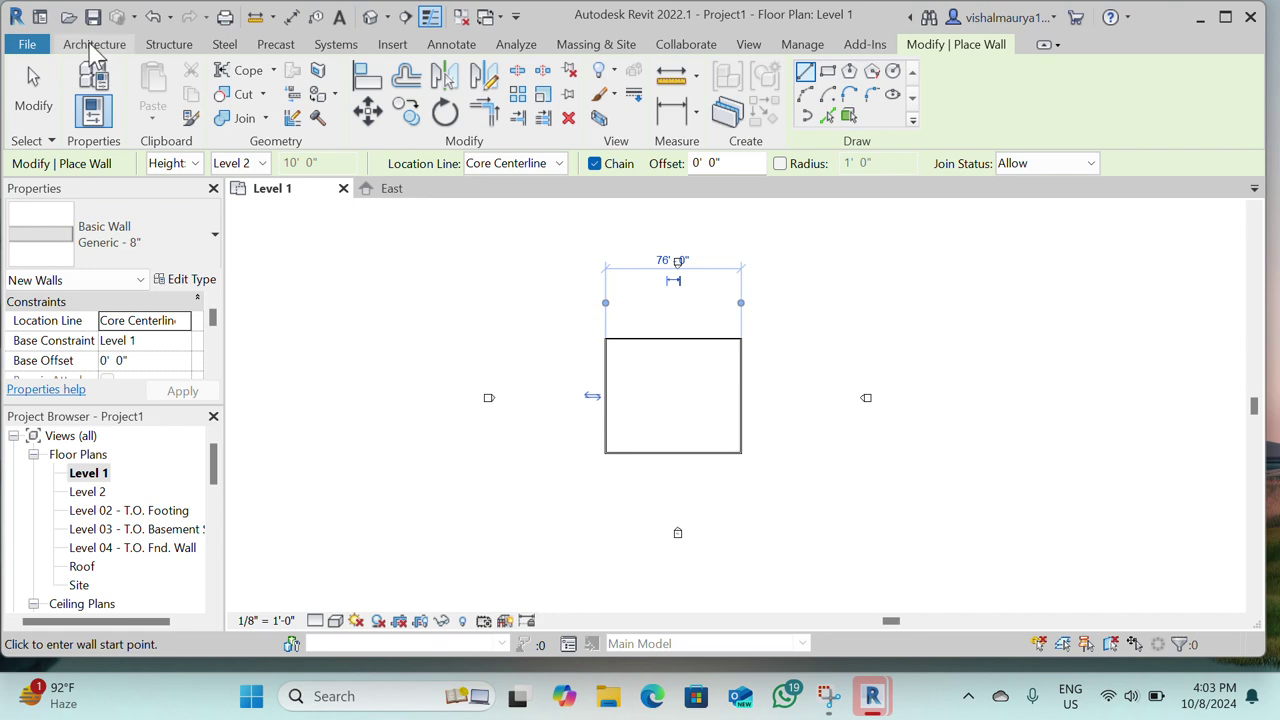
pyautogui.click(94, 46)
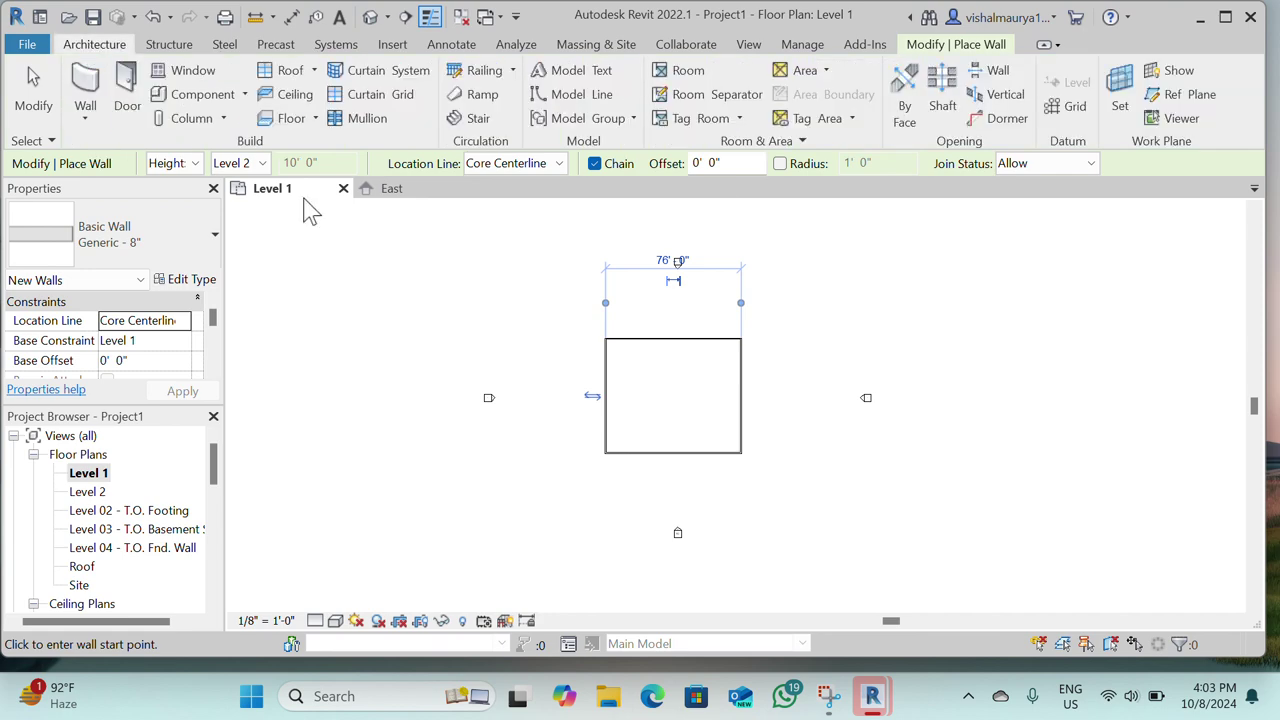
# - Start a new stair using the Create Sketch run mode
pyautogui.click(468, 119)
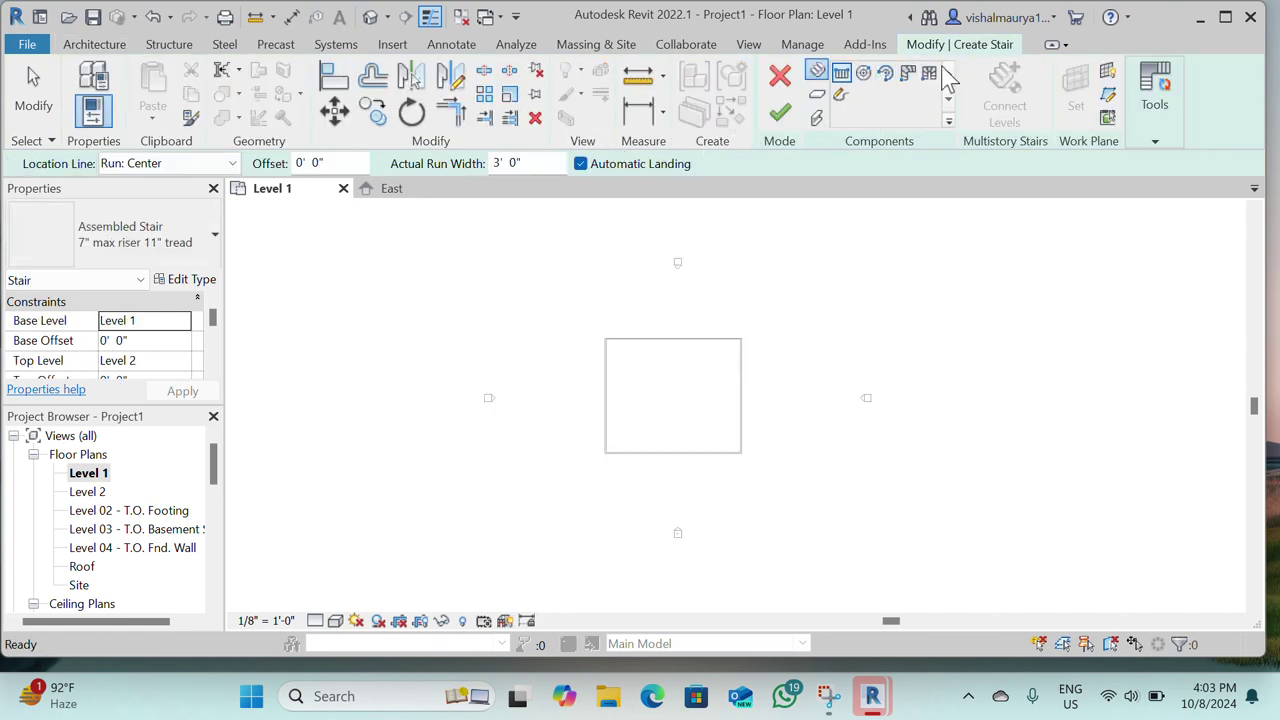
pyautogui.click(842, 100)
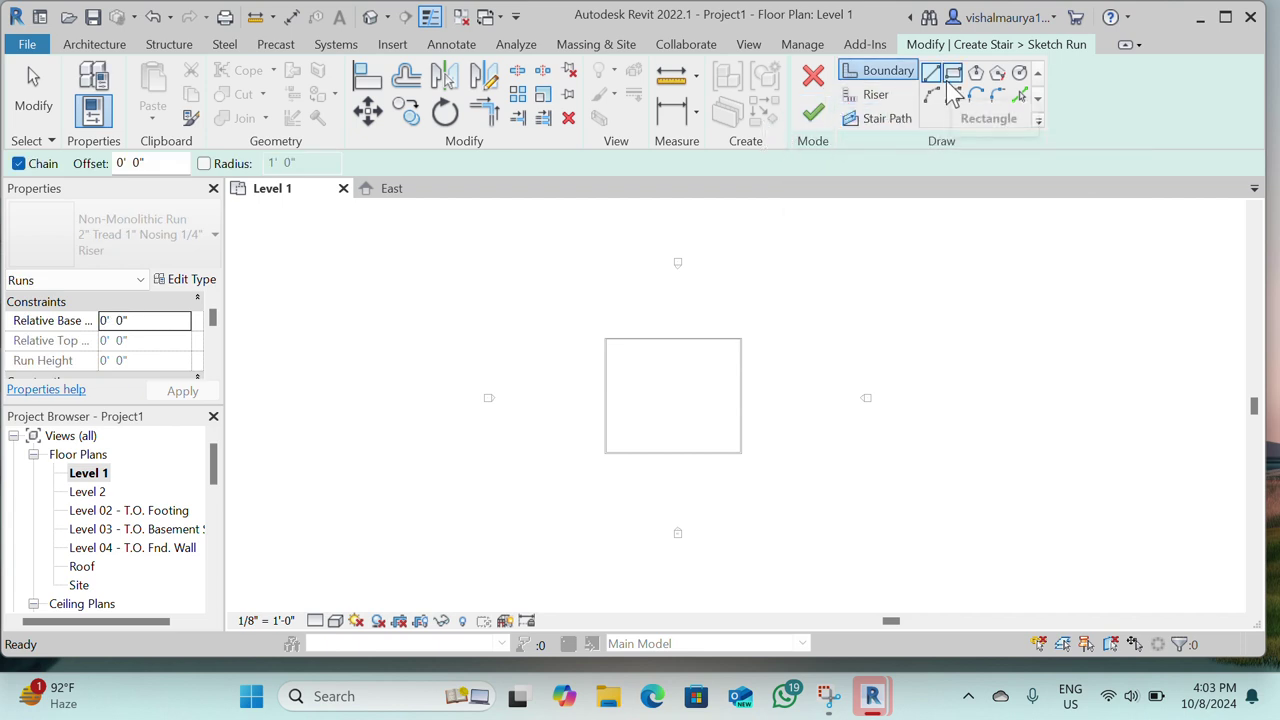
pyautogui.scroll(2, 714, 434)
pyautogui.scroll(4, 766, 423)
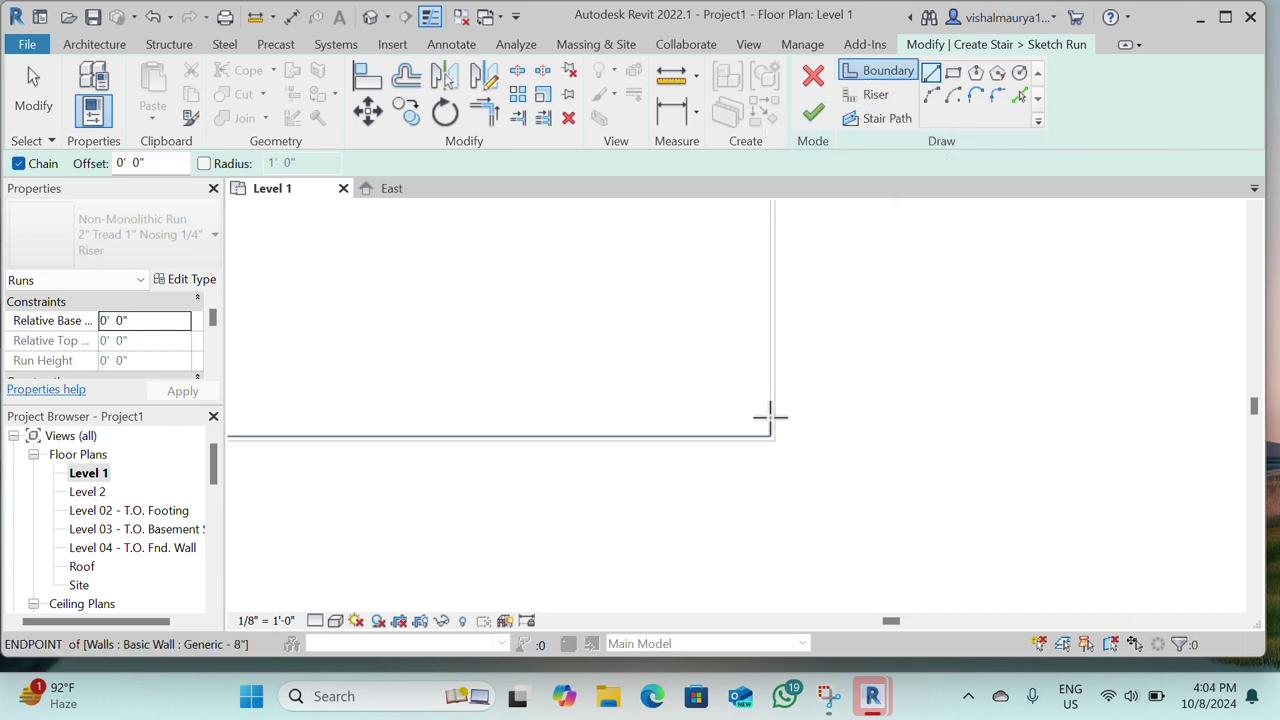
pyautogui.scroll(1, 766, 440)
pyautogui.scroll(1, 758, 478)
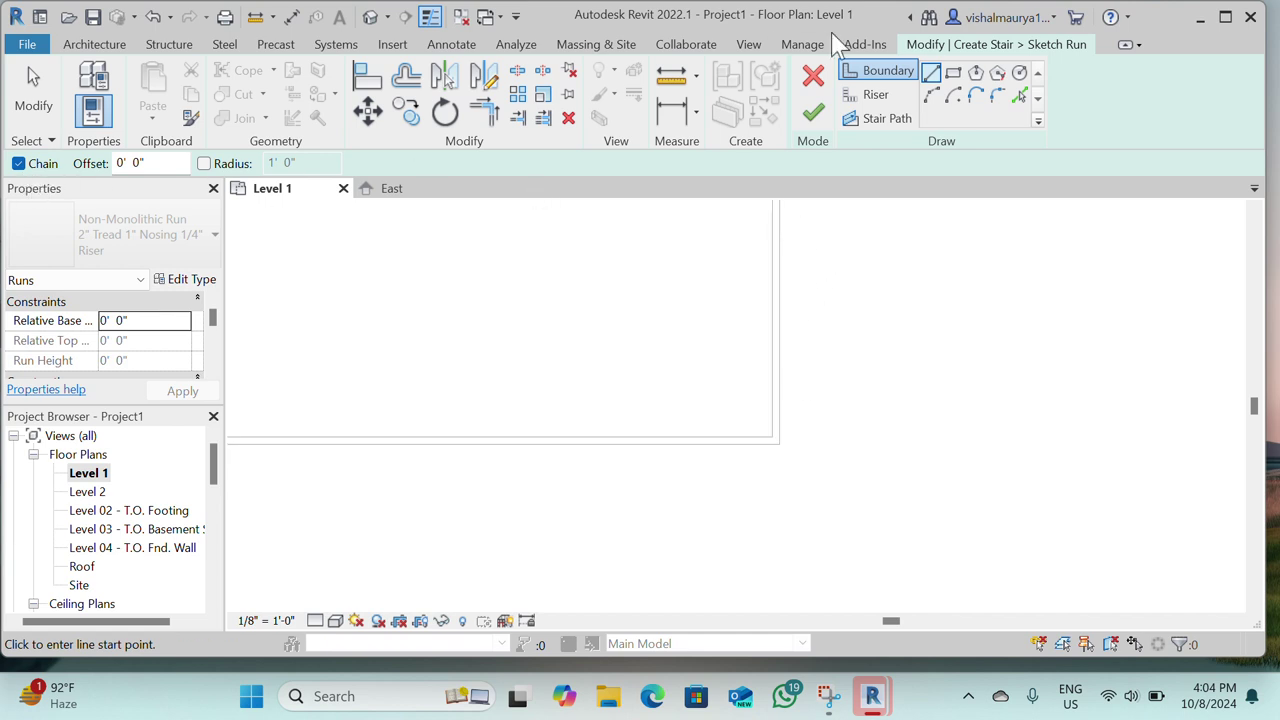
# - Sketch the bottom, 10' right and 21' top boundary lines in the room's bottom-right corner
pyautogui.click(627, 437)
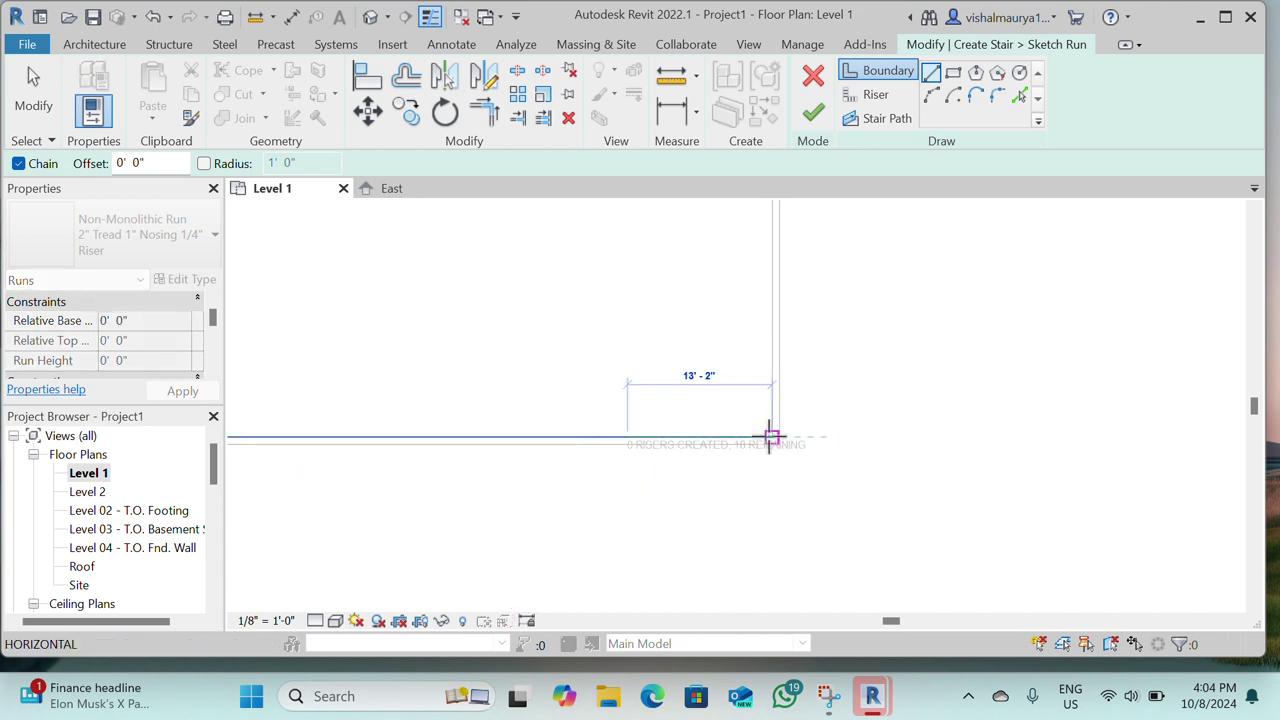
pyautogui.click(770, 437)
pyautogui.click(771, 326)
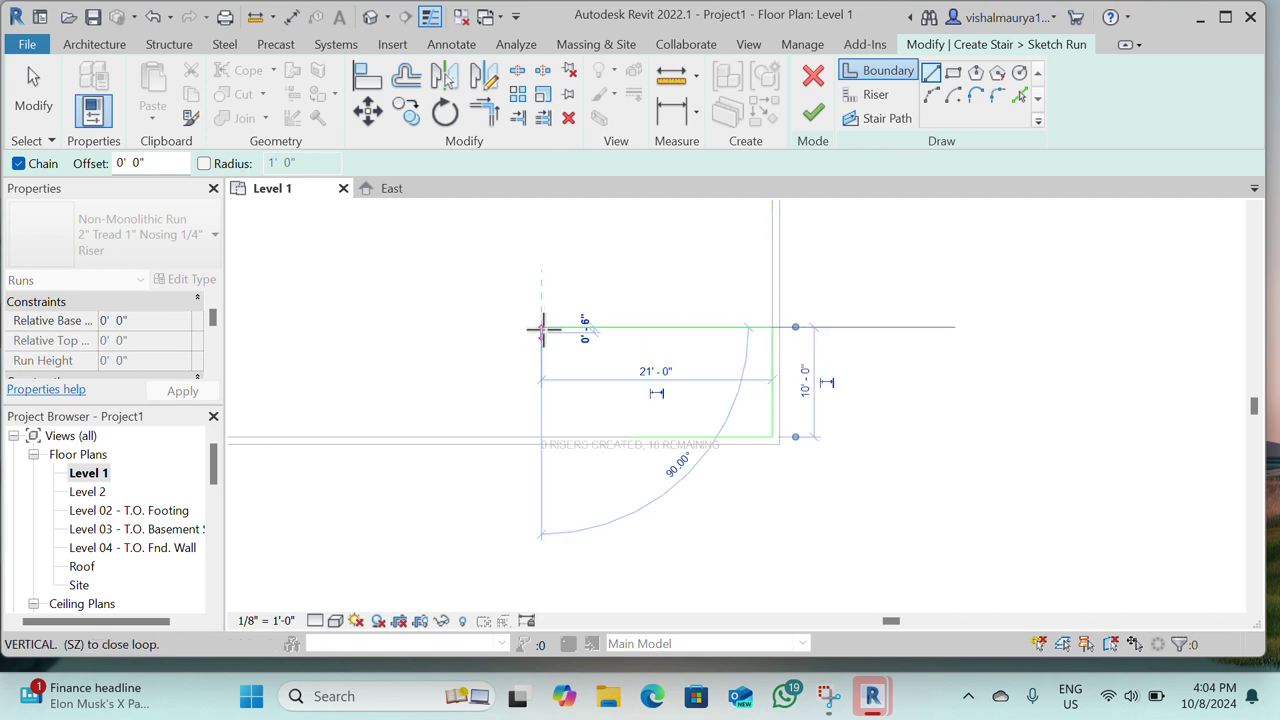
pyautogui.click(541, 327)
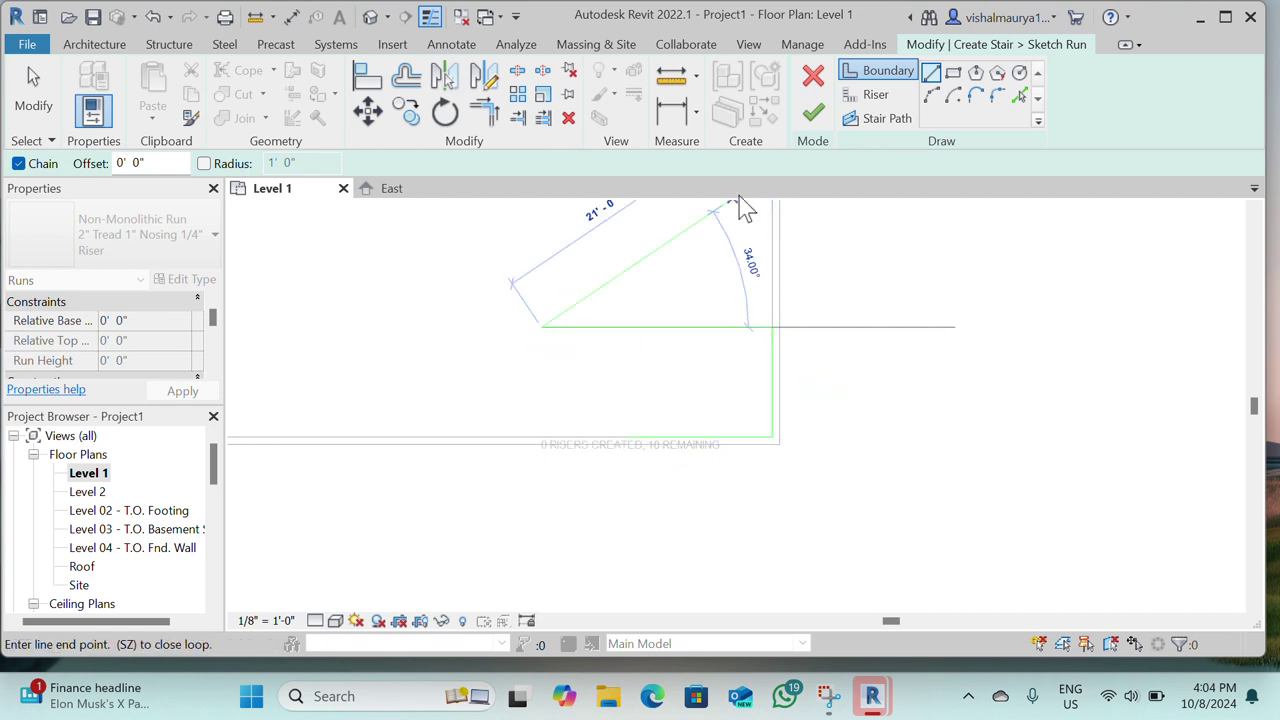
# - Copy four stair boundary lines 3' inward with Offset
pyautogui.click(405, 77)
pyautogui.write('3\' 0"')
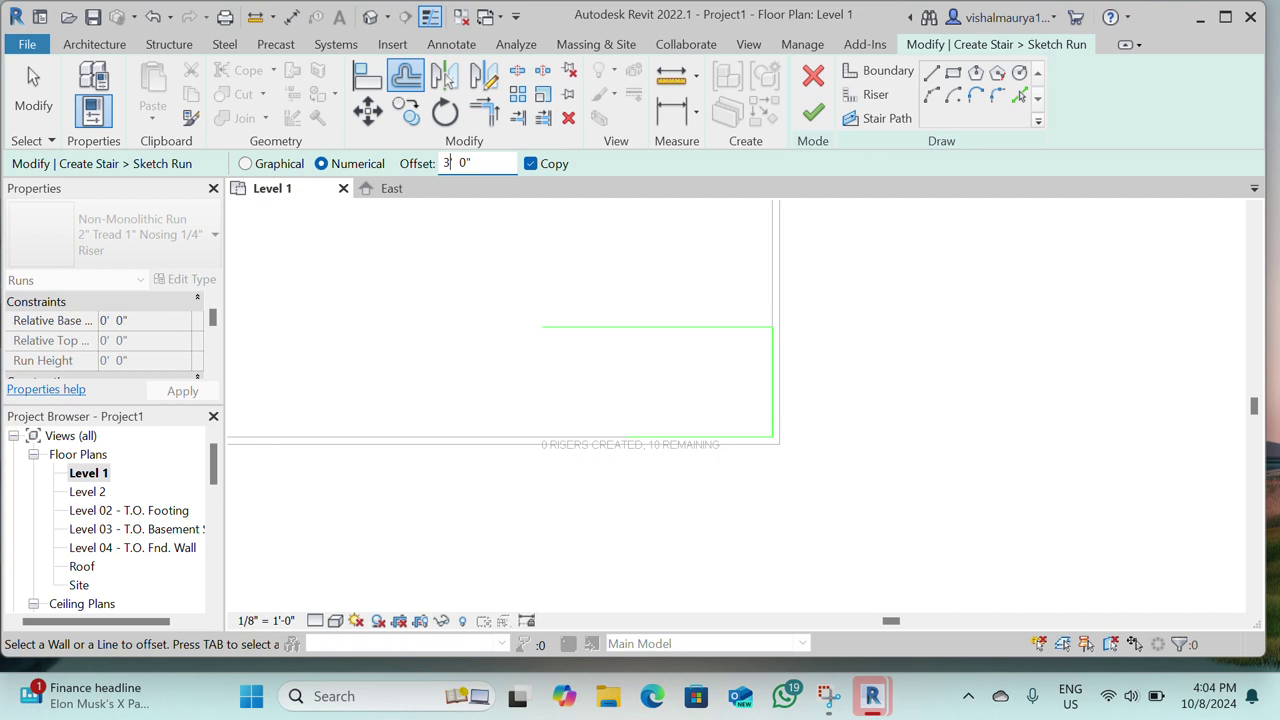
pyautogui.click(684, 436)
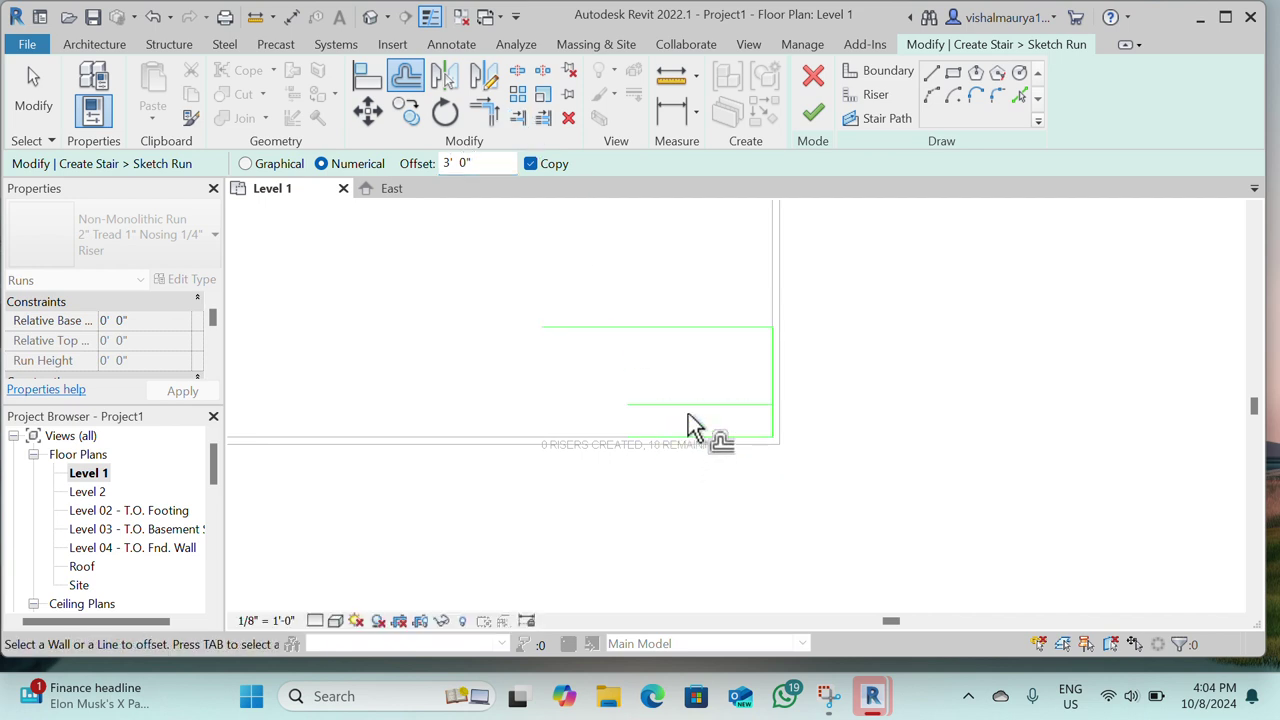
pyautogui.click(765, 384)
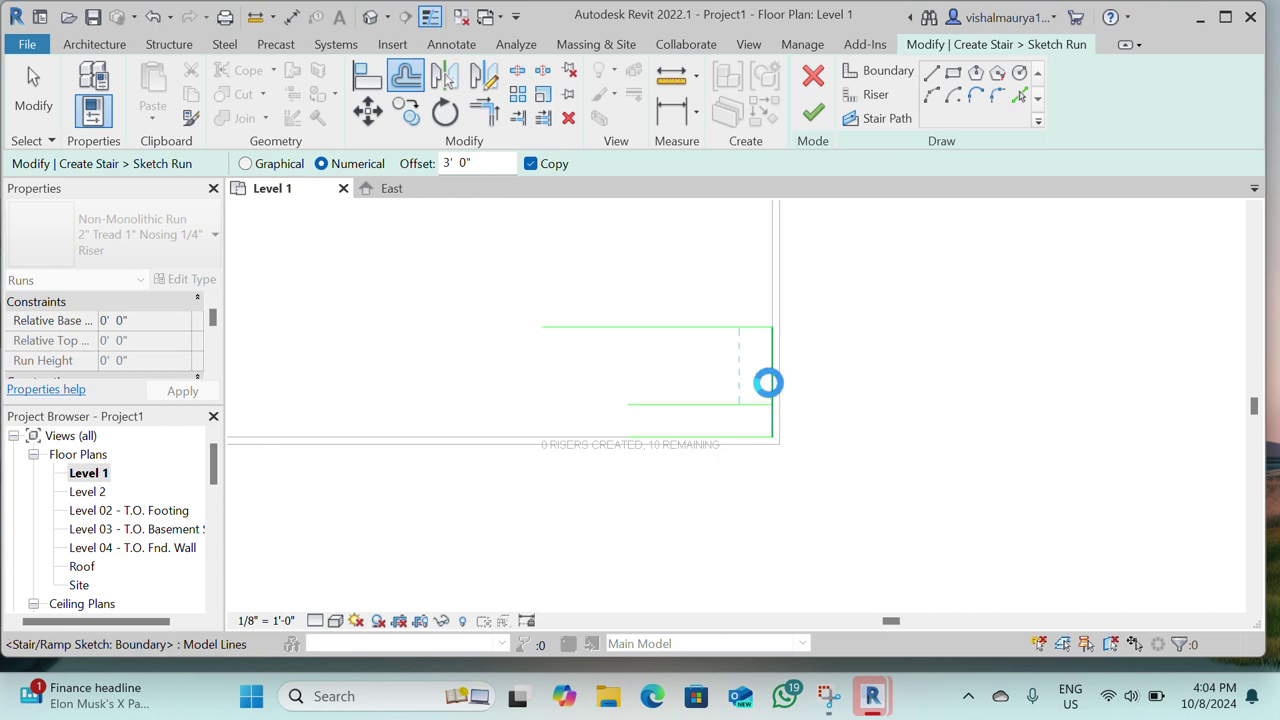
pyautogui.click(663, 330)
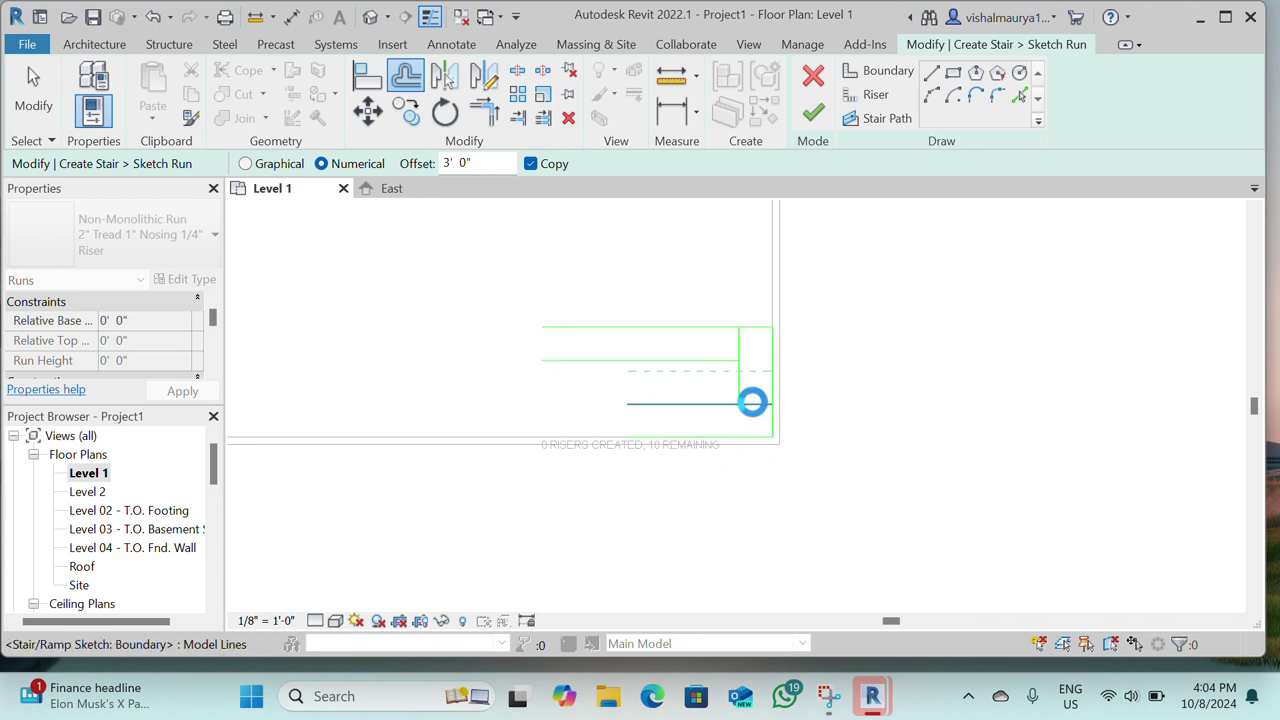
pyautogui.click(752, 402)
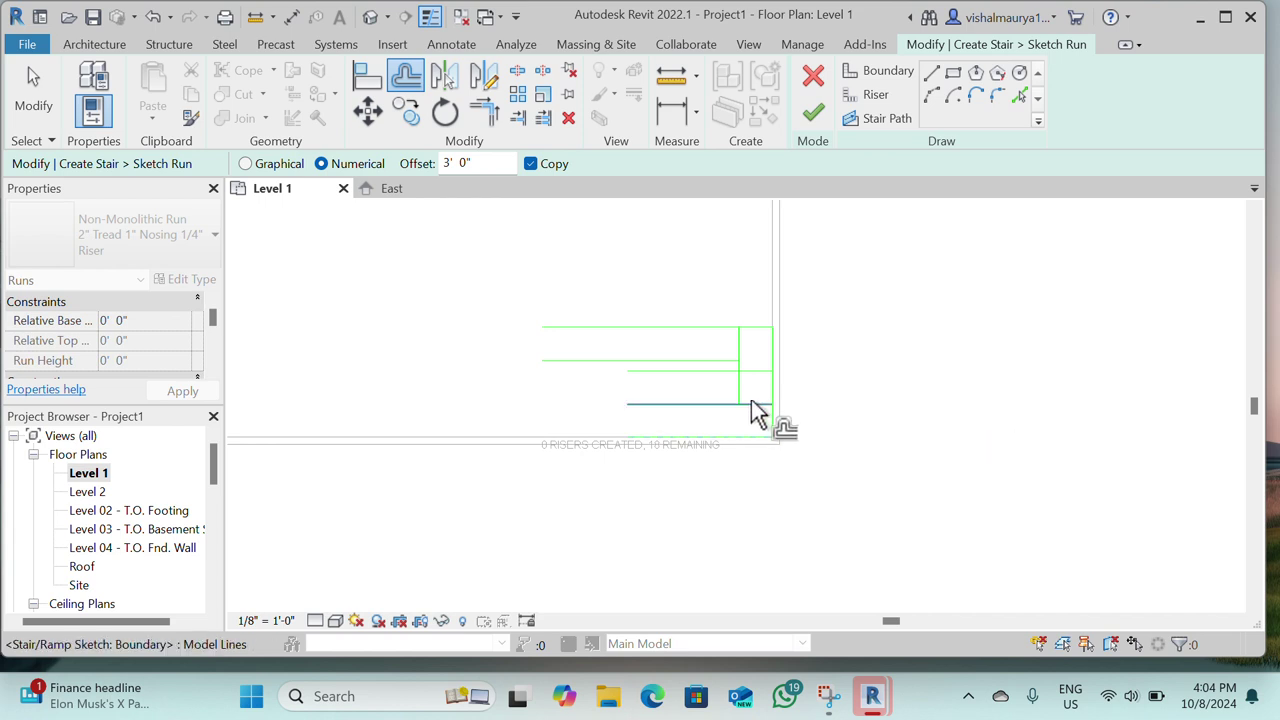
pyautogui.press('Escape')
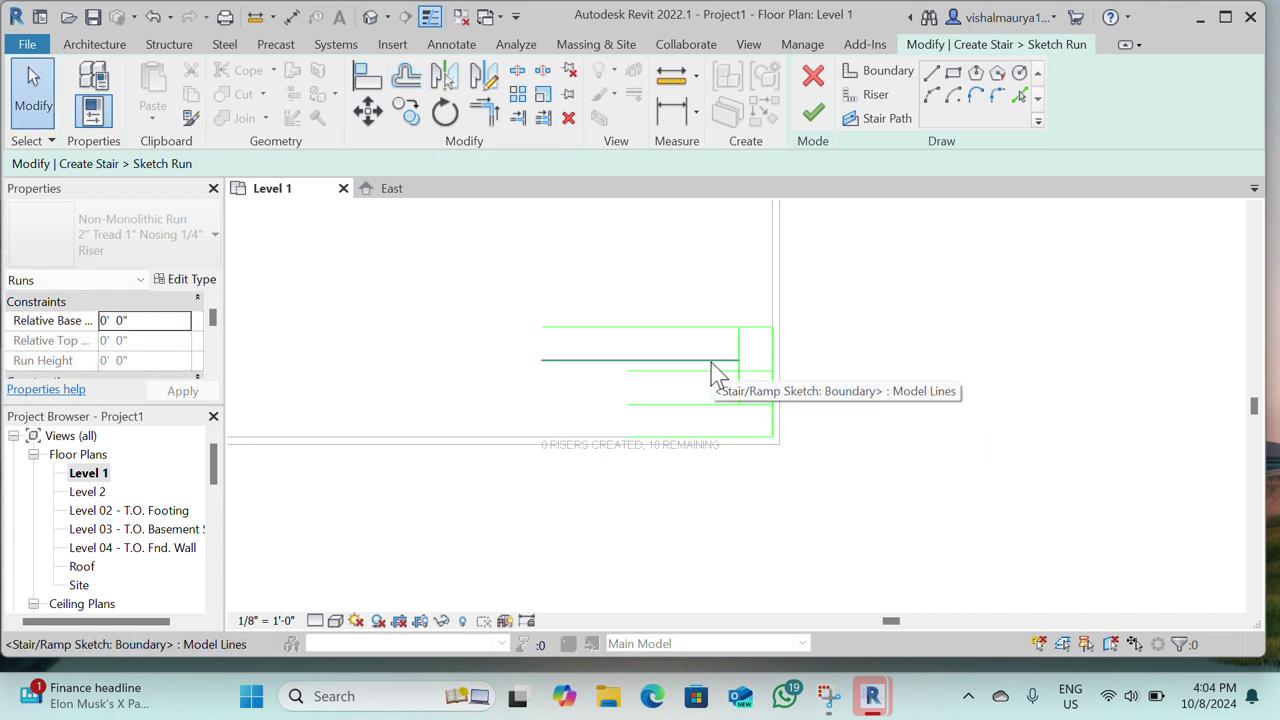
# - Delete the extra 18' boundary line and drag line ends so the inner lines meet the short vertical line
pyautogui.click(711, 362)
pyautogui.press('Delete')
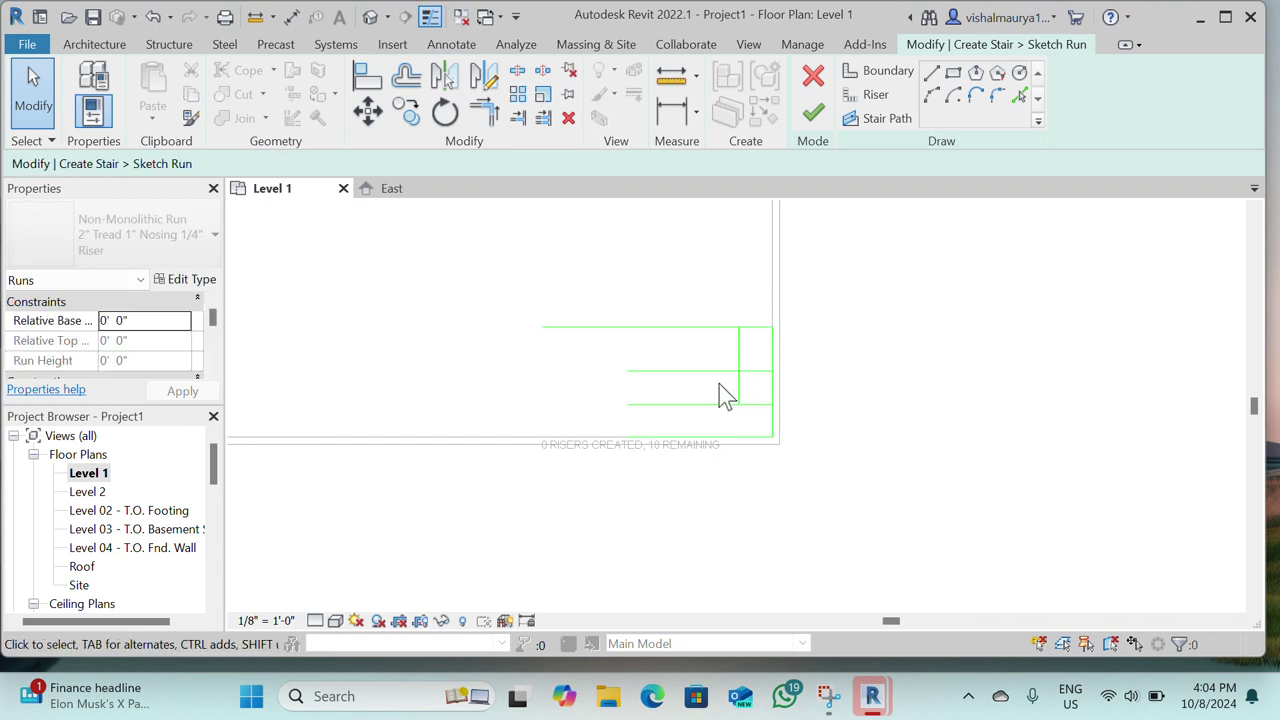
pyautogui.click(739, 400)
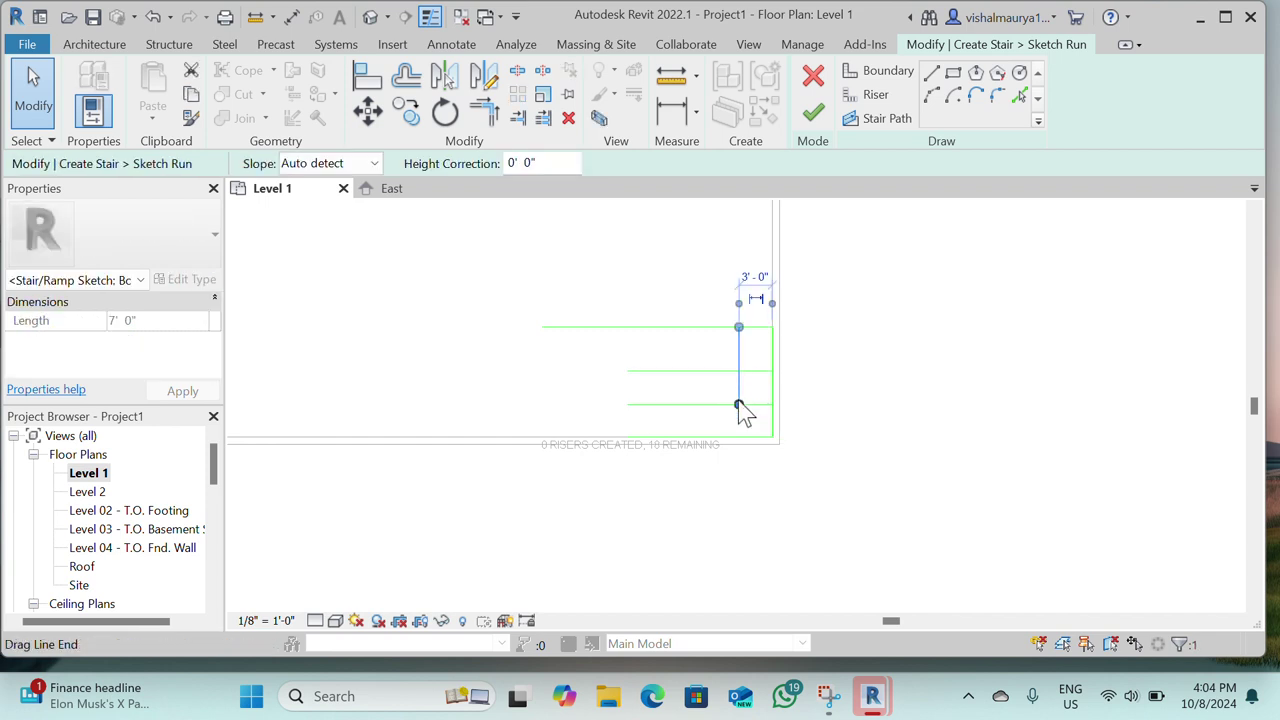
pyautogui.moveTo(738, 330); pyautogui.dragTo(738, 370)
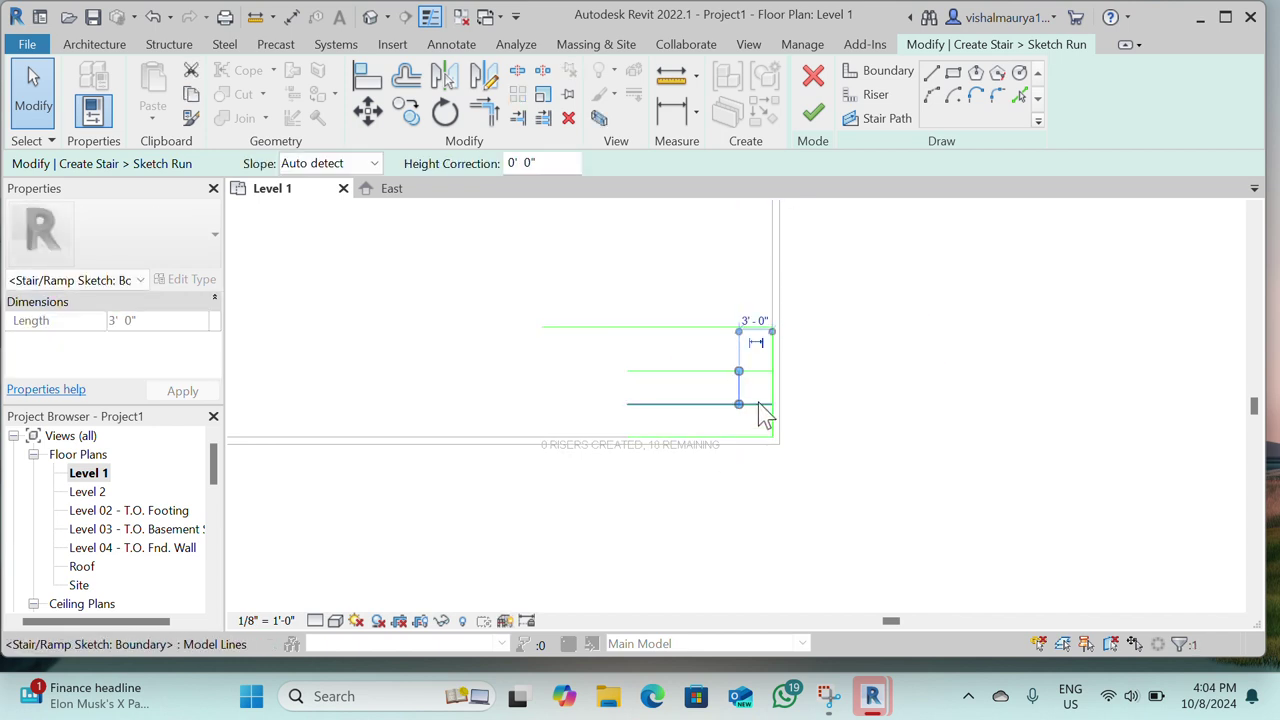
pyautogui.moveTo(766, 412)
pyautogui.mouseDown()
pyautogui.moveTo(748, 406)
pyautogui.moveTo(749, 418)
pyautogui.moveTo(756, 371)
pyautogui.moveTo(743, 371)
pyautogui.mouseUp()
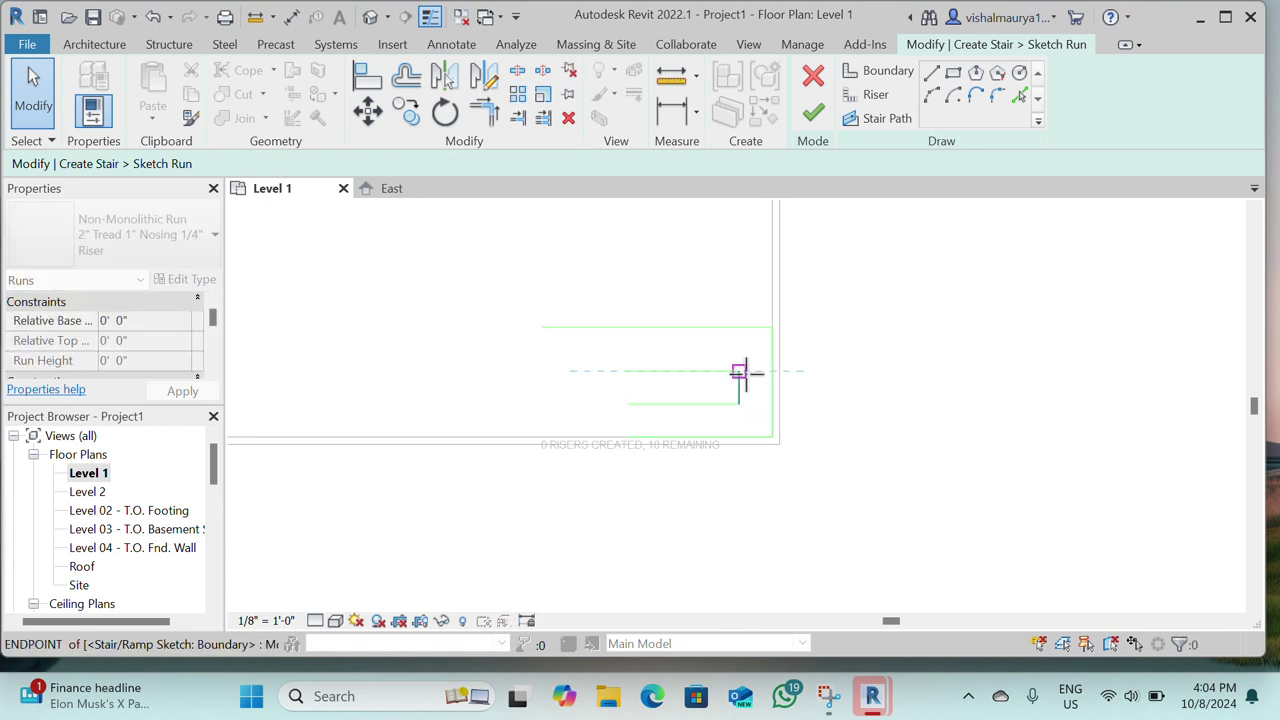
pyautogui.click(851, 366)
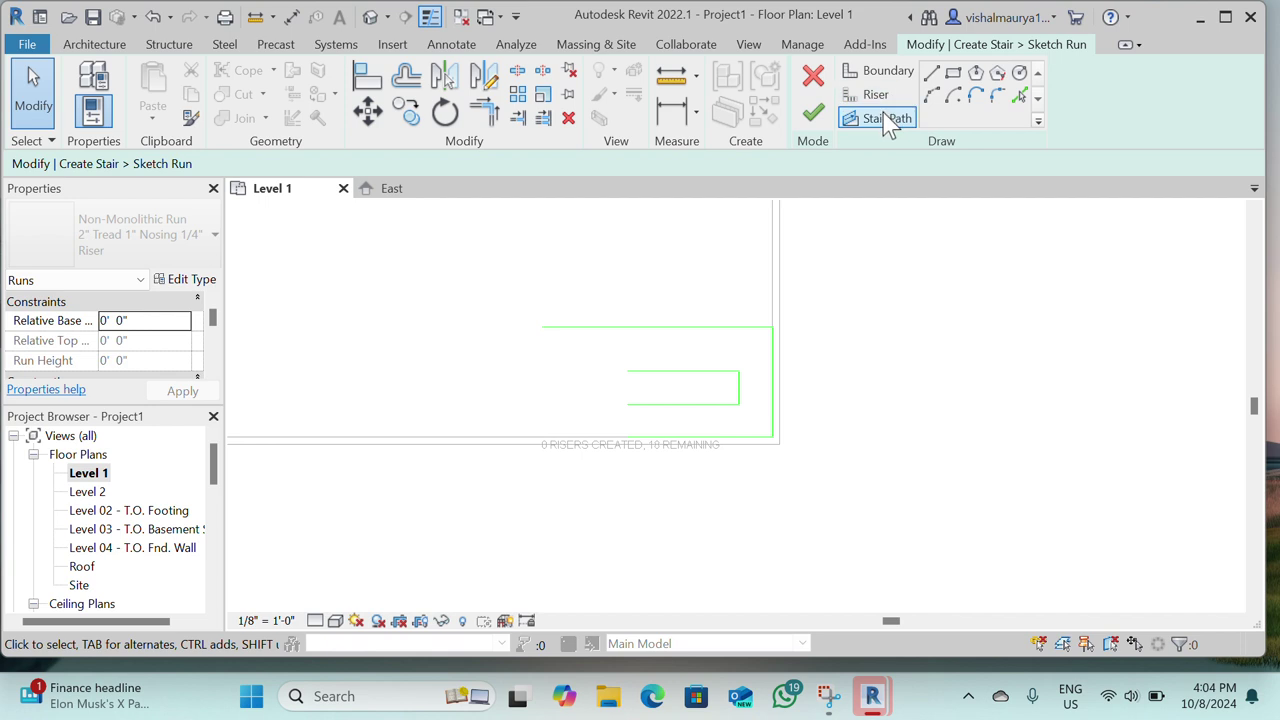
# - Draw the first riser at the lower run's left end and set a 0' 10" copy offset
pyautogui.click(866, 94)
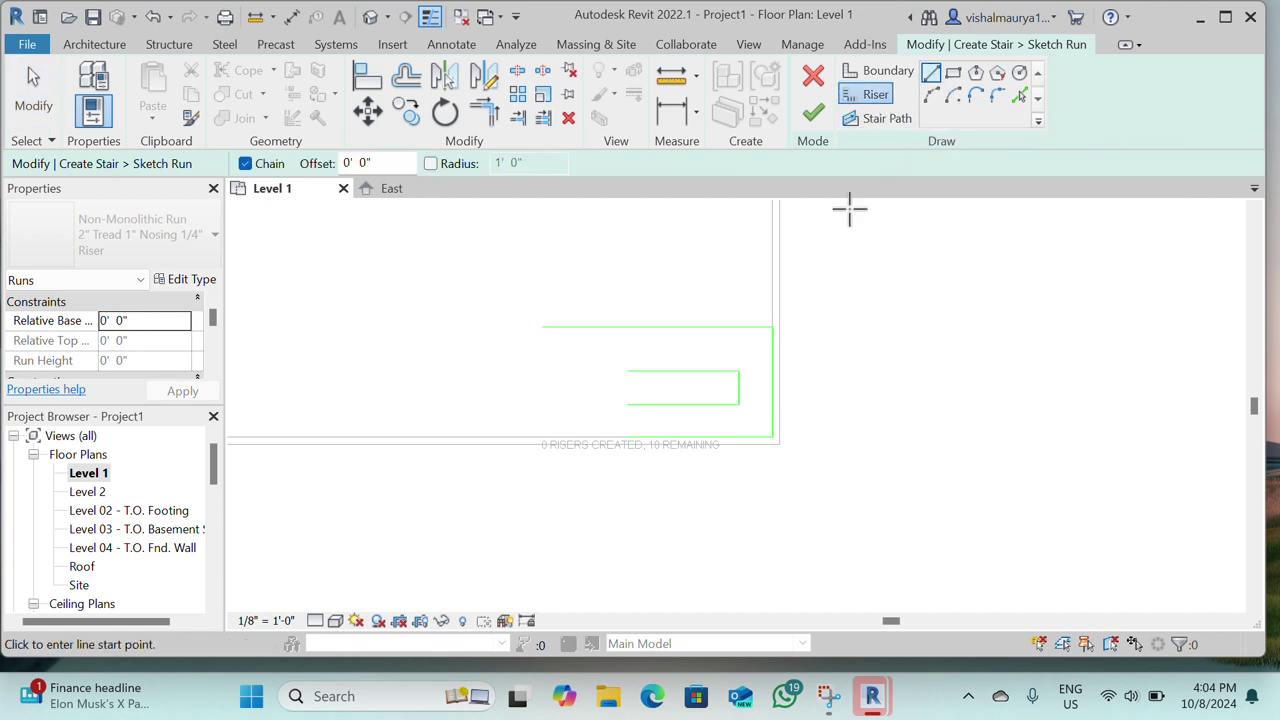
pyautogui.click(632, 405)
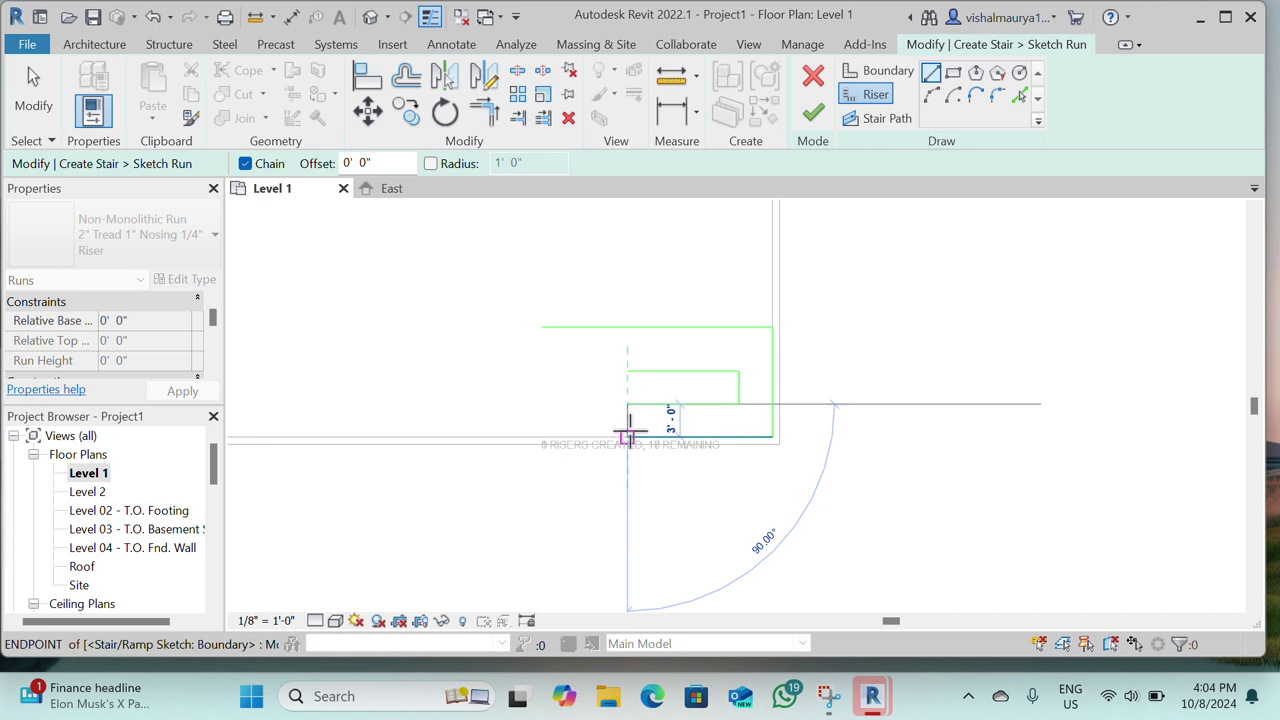
pyautogui.click(627, 436)
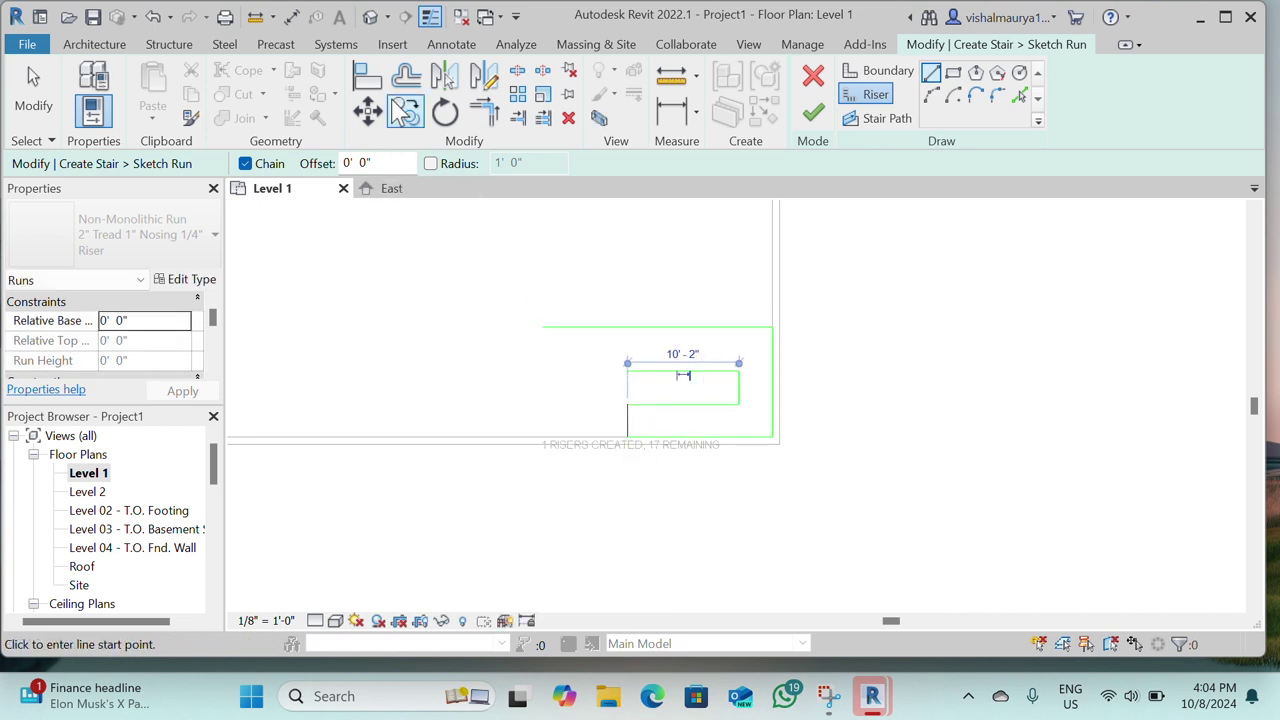
pyautogui.click(405, 77)
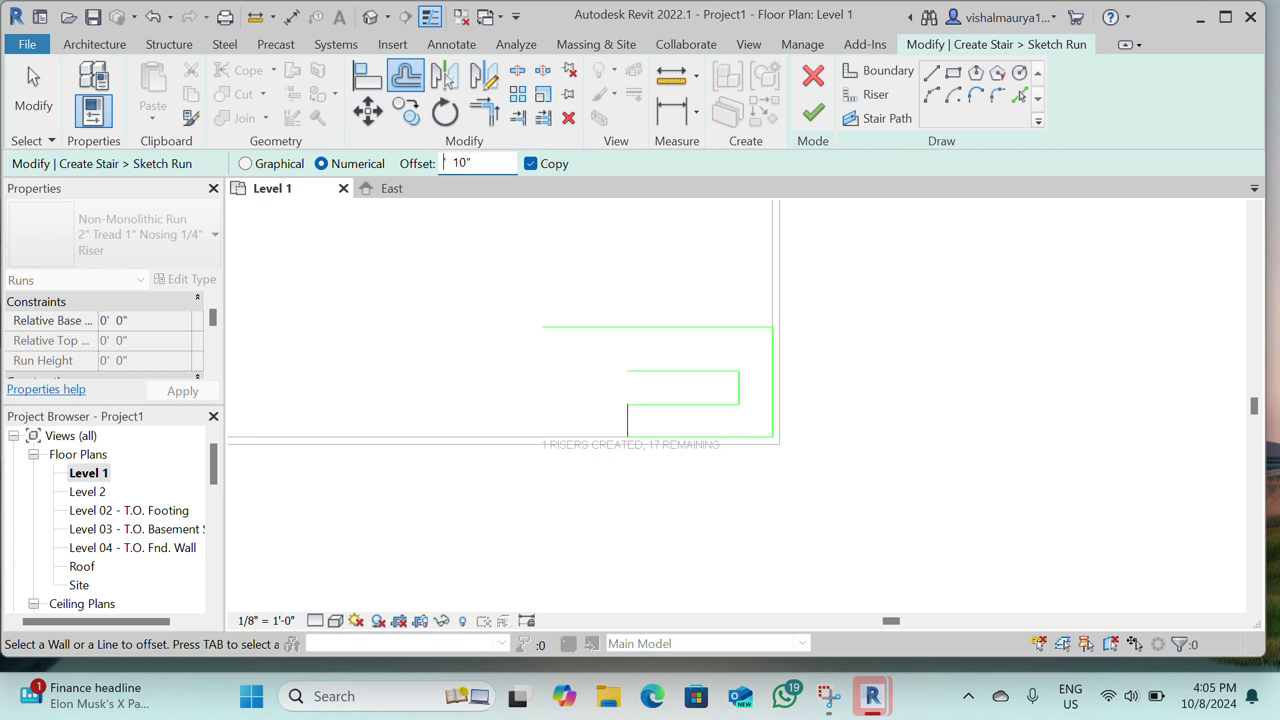
pyautogui.write('0')
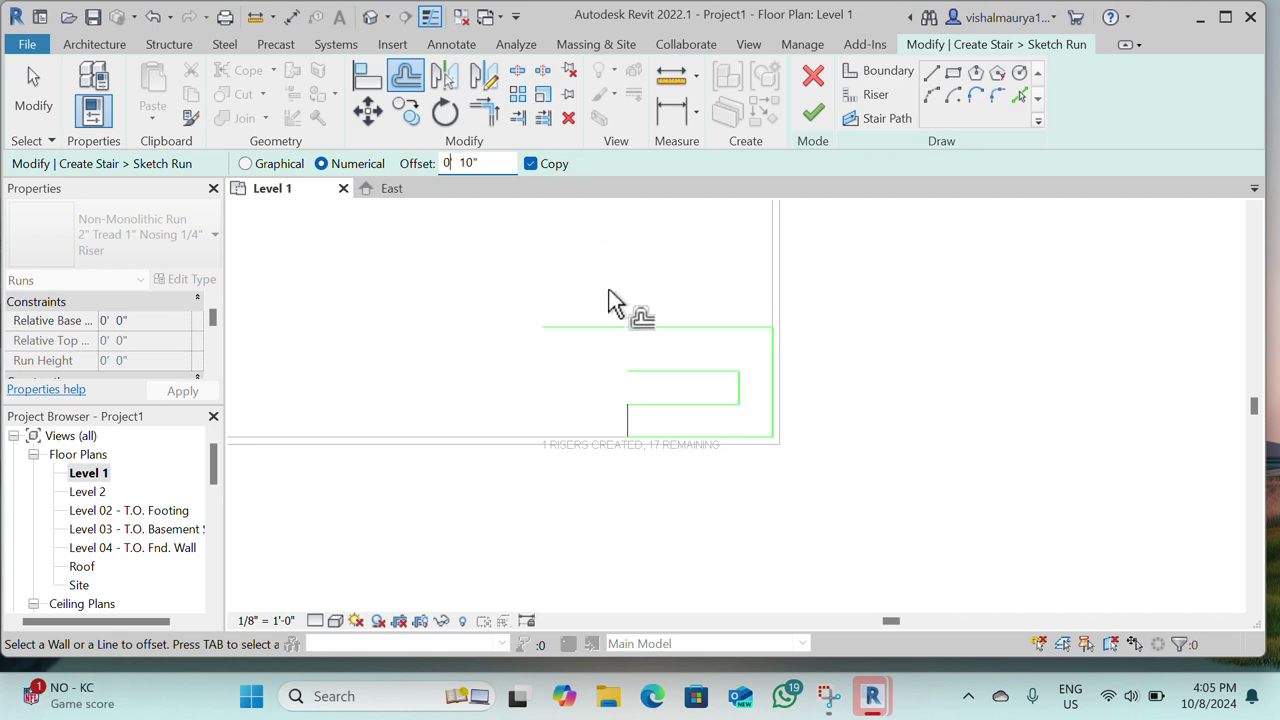
# - Add two riser copies at 10" spacing and delete a misplaced extra riser
pyautogui.click(629, 428)
pyautogui.click(636, 430)
pyautogui.scroll(1, 649, 428)
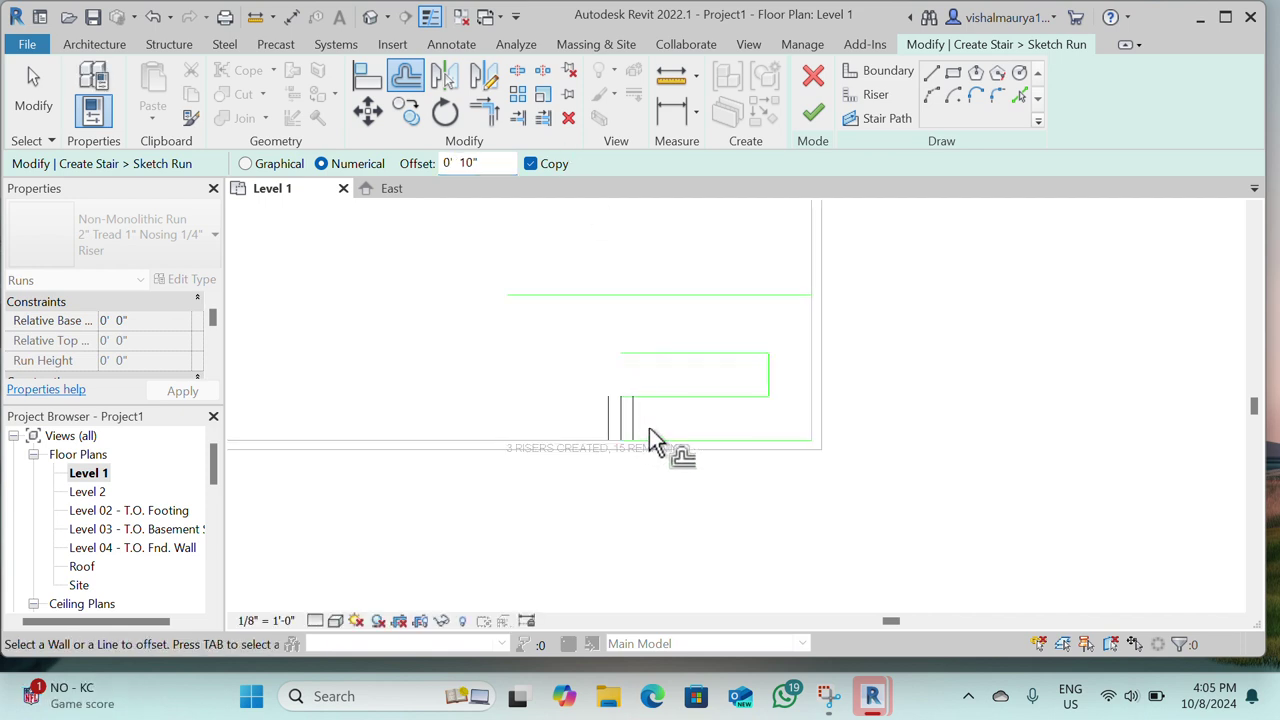
pyautogui.scroll(1, 649, 428)
pyautogui.press('Escape')
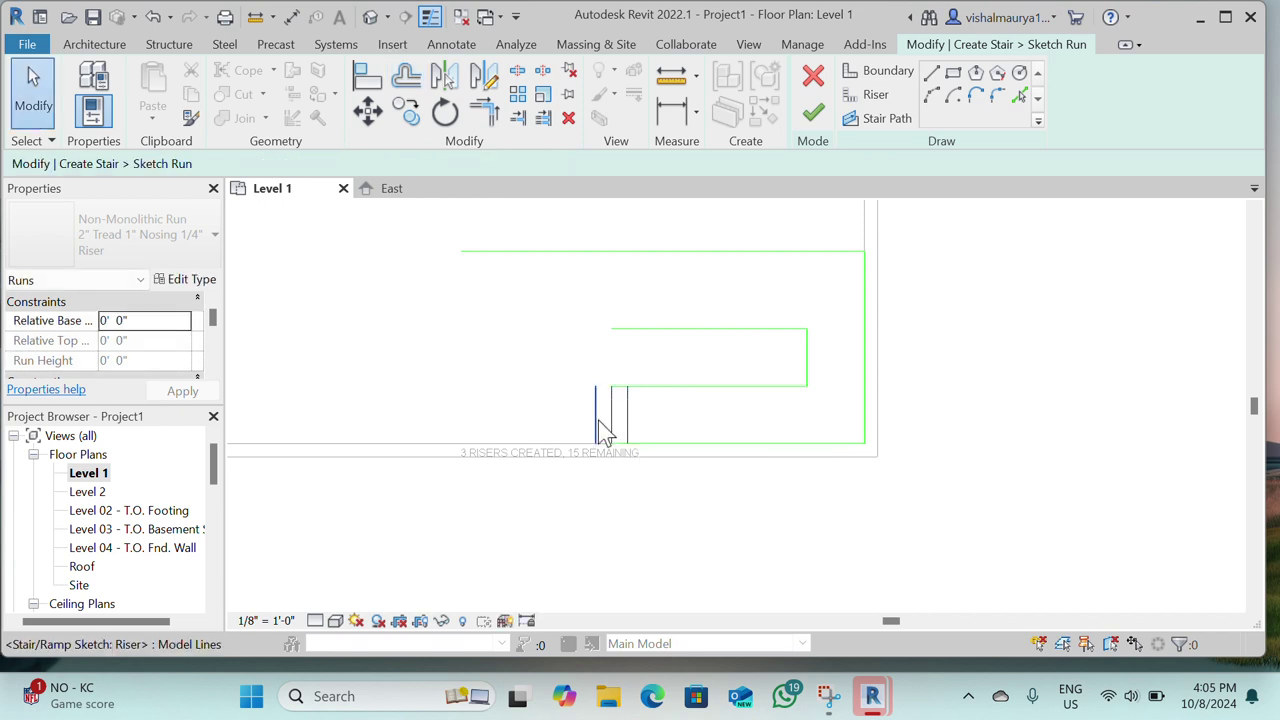
pyautogui.click(597, 420)
pyautogui.press('Delete')
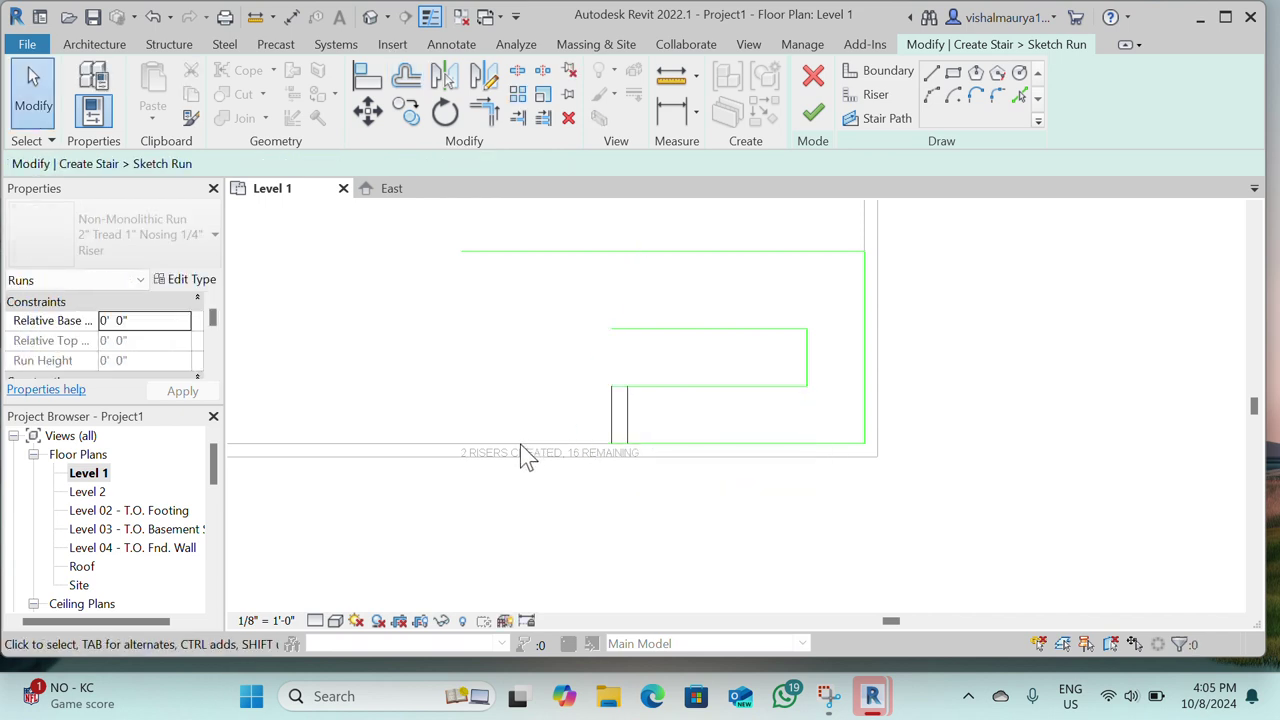
# - Continue copying risers at 10" spacing until 13 risers reach the landing
pyautogui.click(404, 77)
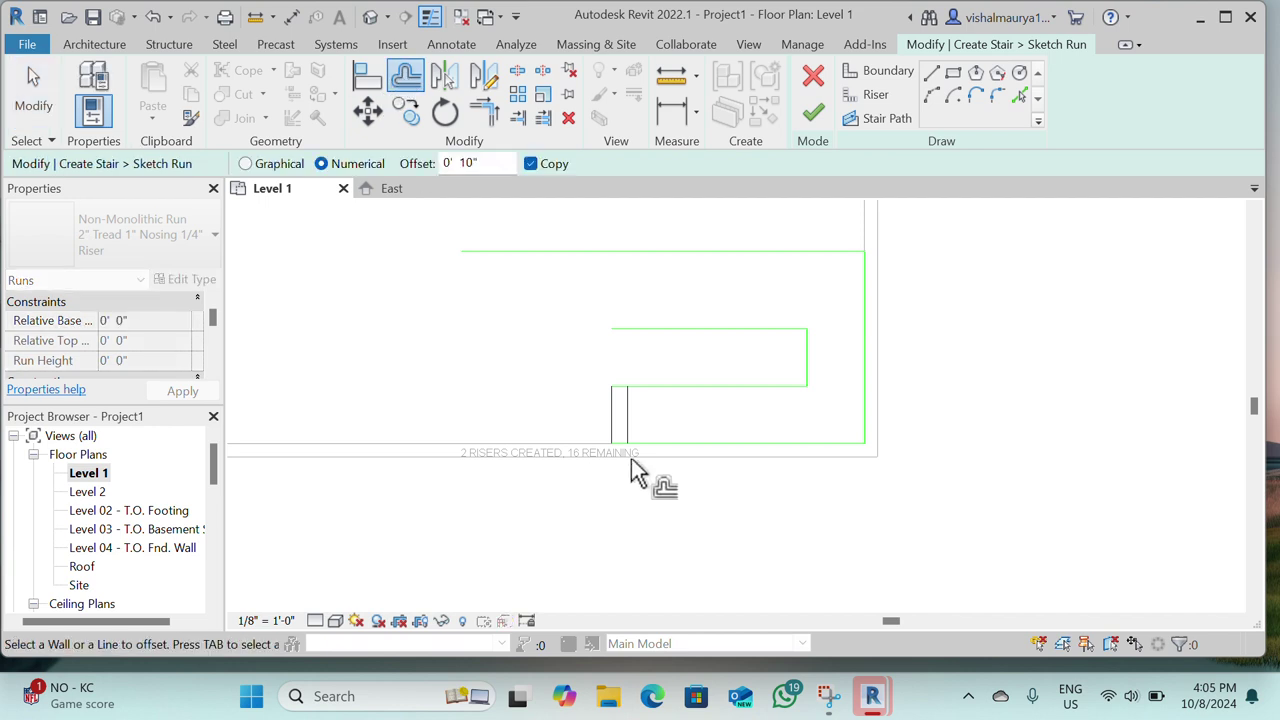
pyautogui.click(630, 414)
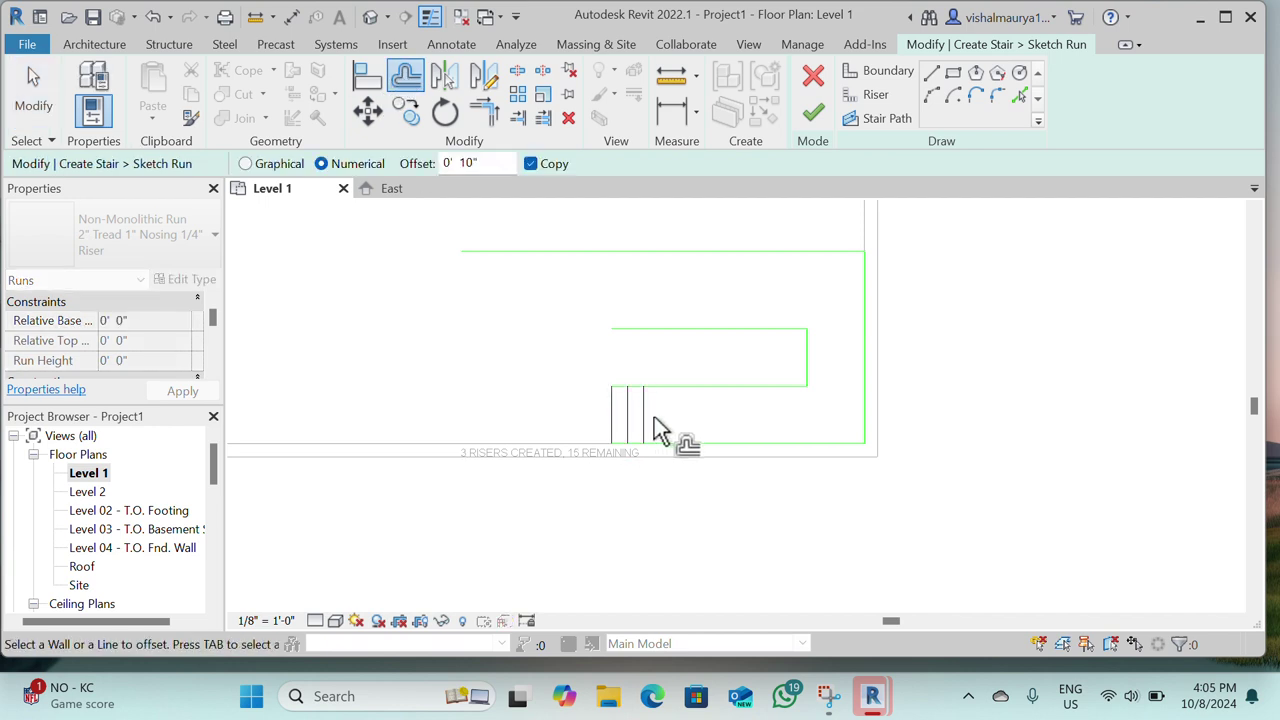
pyautogui.click(650, 420)
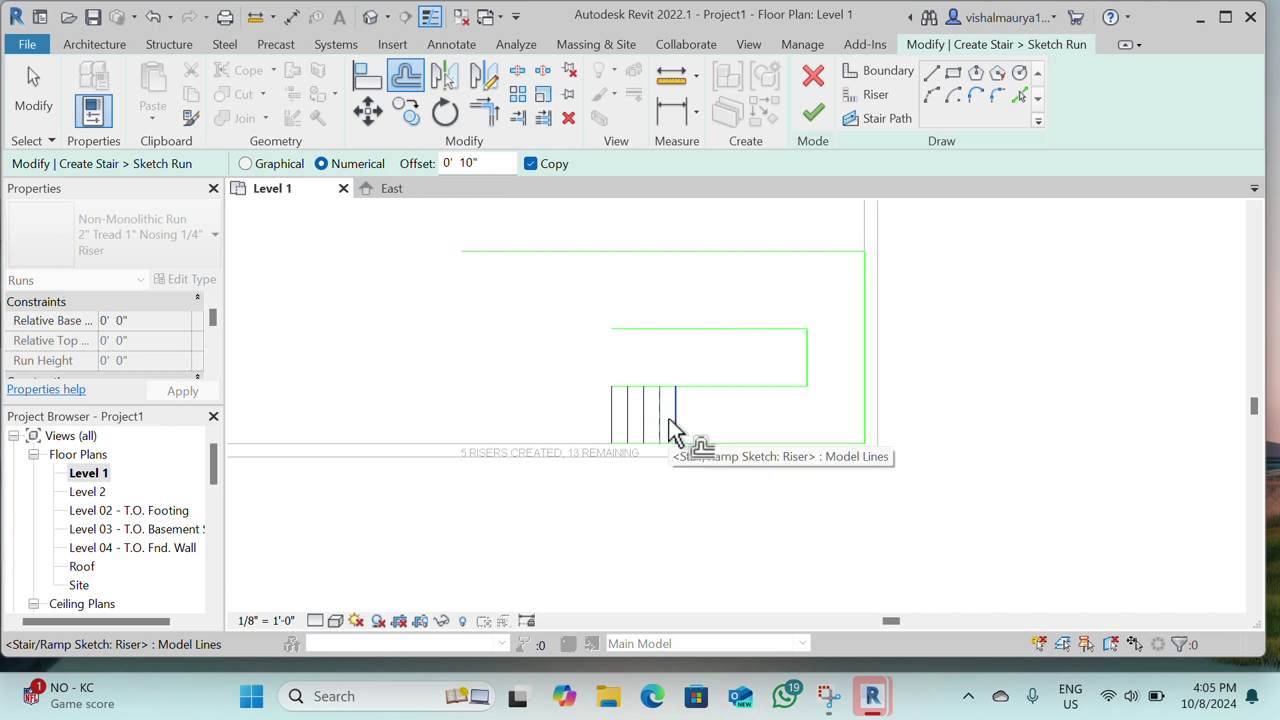
pyautogui.click(679, 430)
pyautogui.click(690, 430)
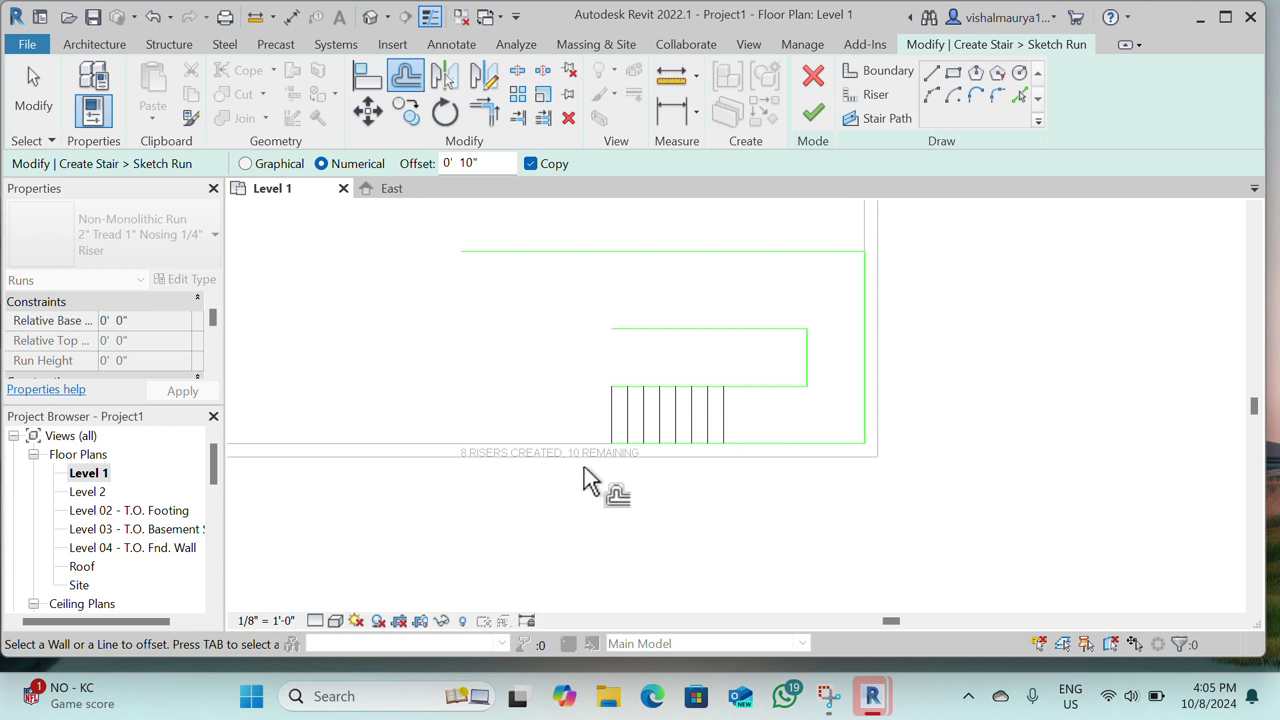
pyautogui.click(730, 432)
pyautogui.click(746, 436)
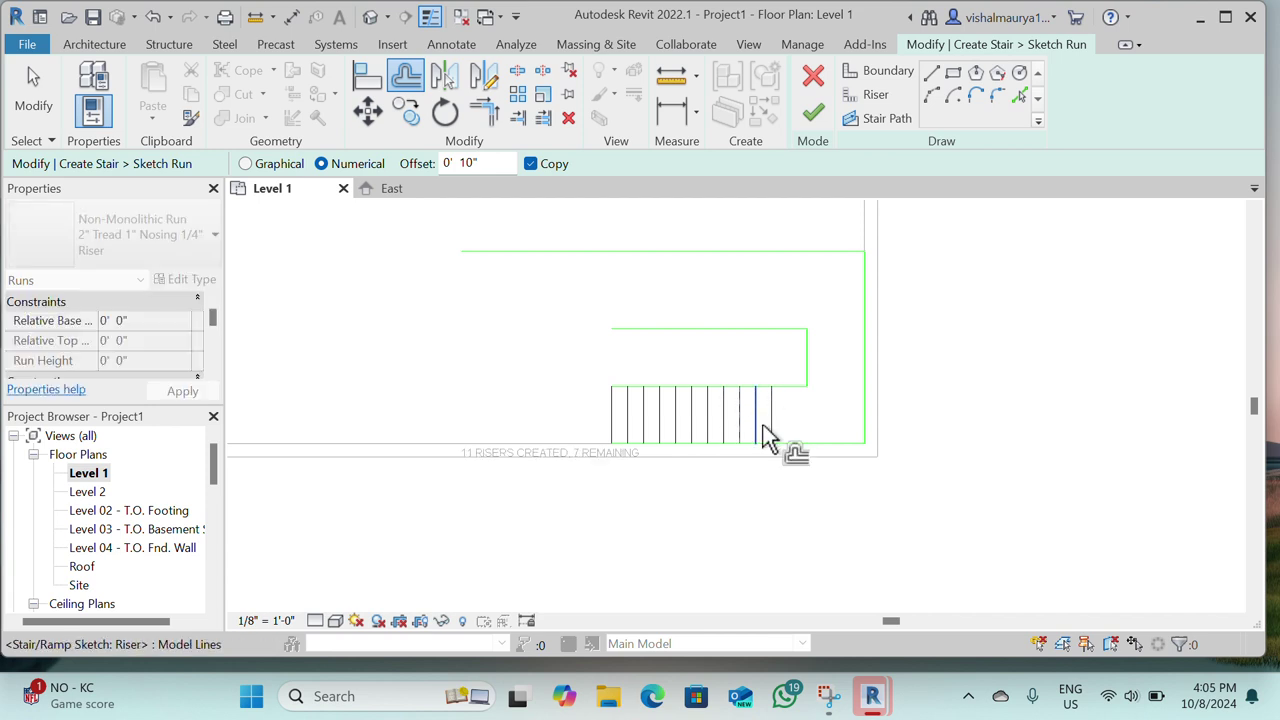
pyautogui.click(785, 419)
pyautogui.click(785, 421)
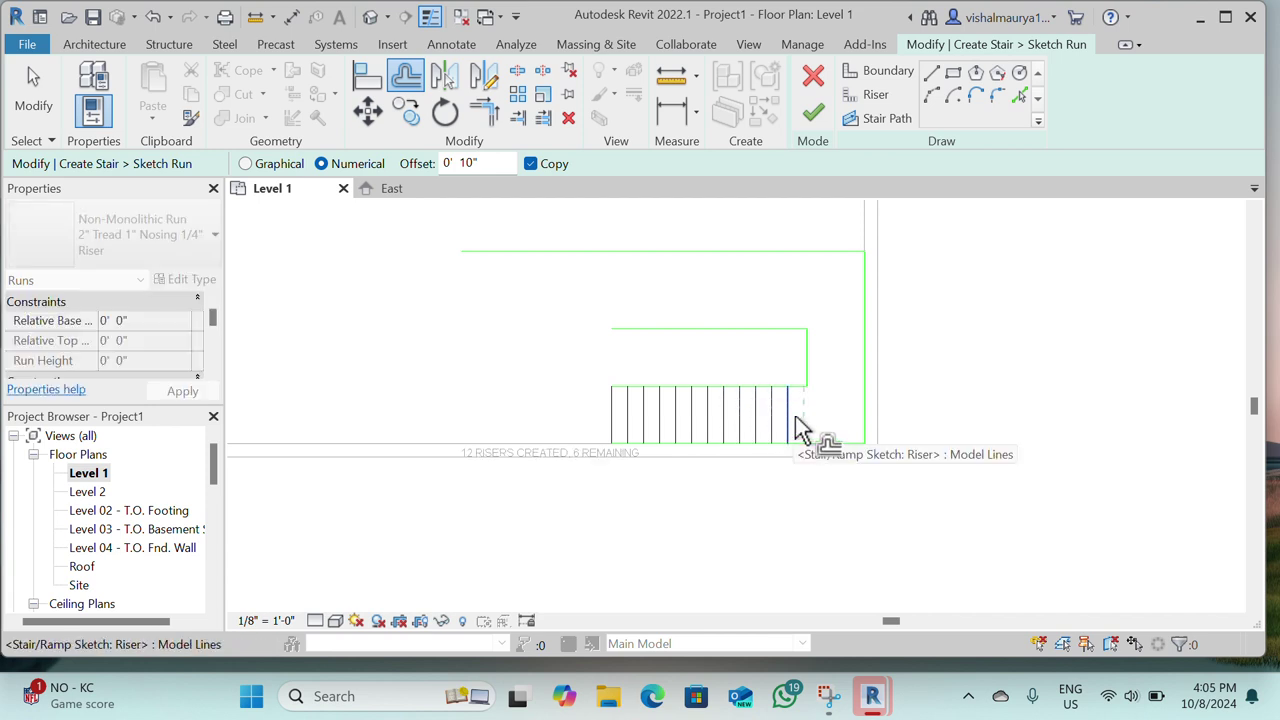
pyautogui.click(789, 420)
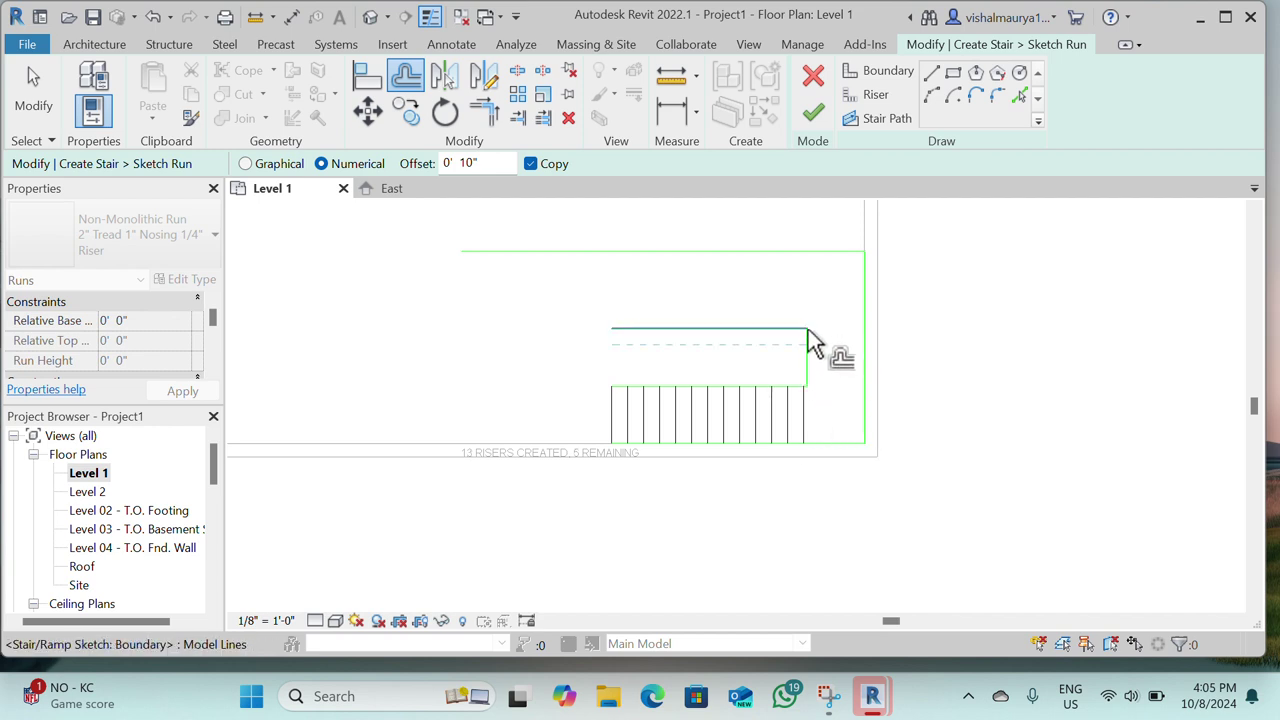
# - Draw a boundary line from the inner corner to the top edge and delete the upper right boundary segment
pyautogui.click(931, 74)
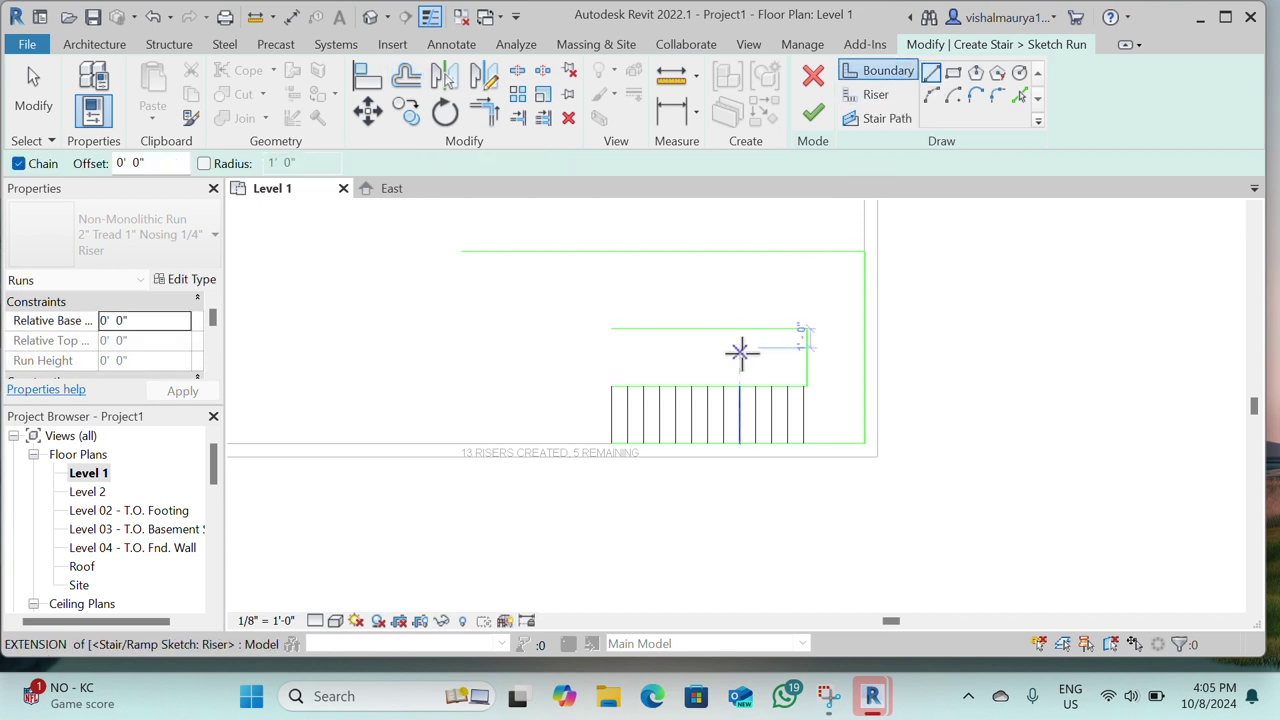
pyautogui.click(807, 328)
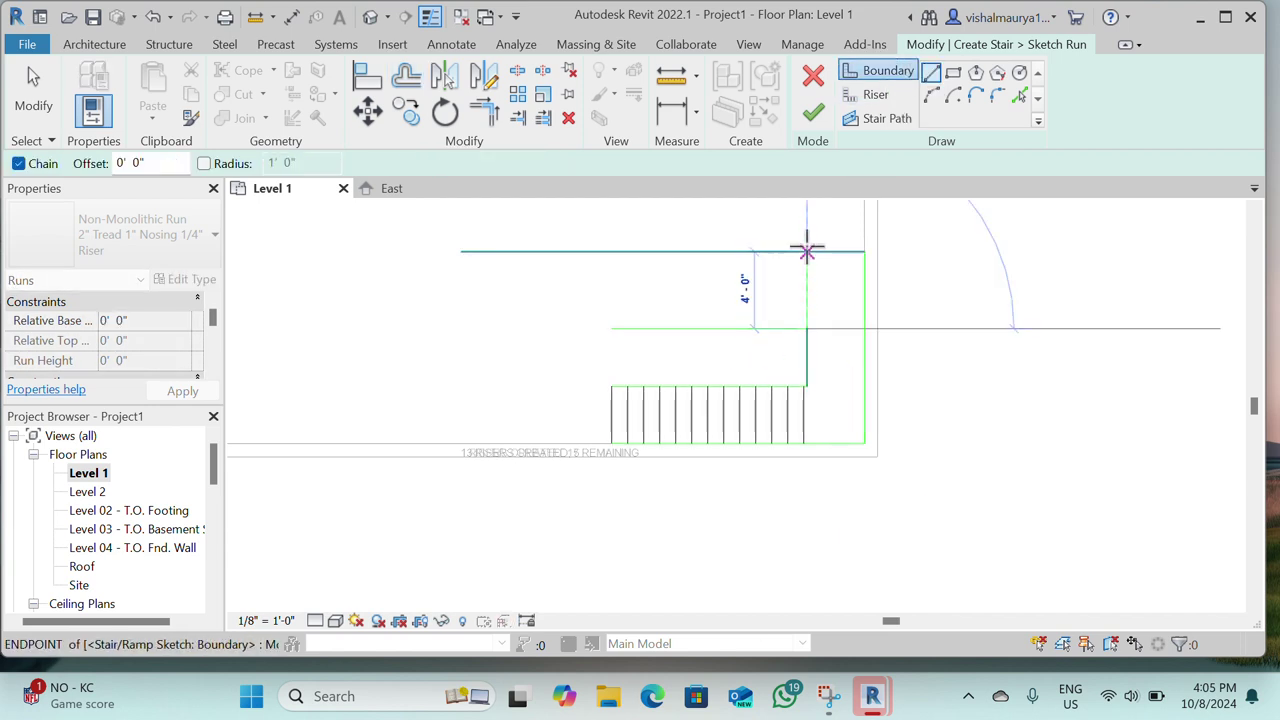
pyautogui.click(807, 251)
pyautogui.click(928, 76)
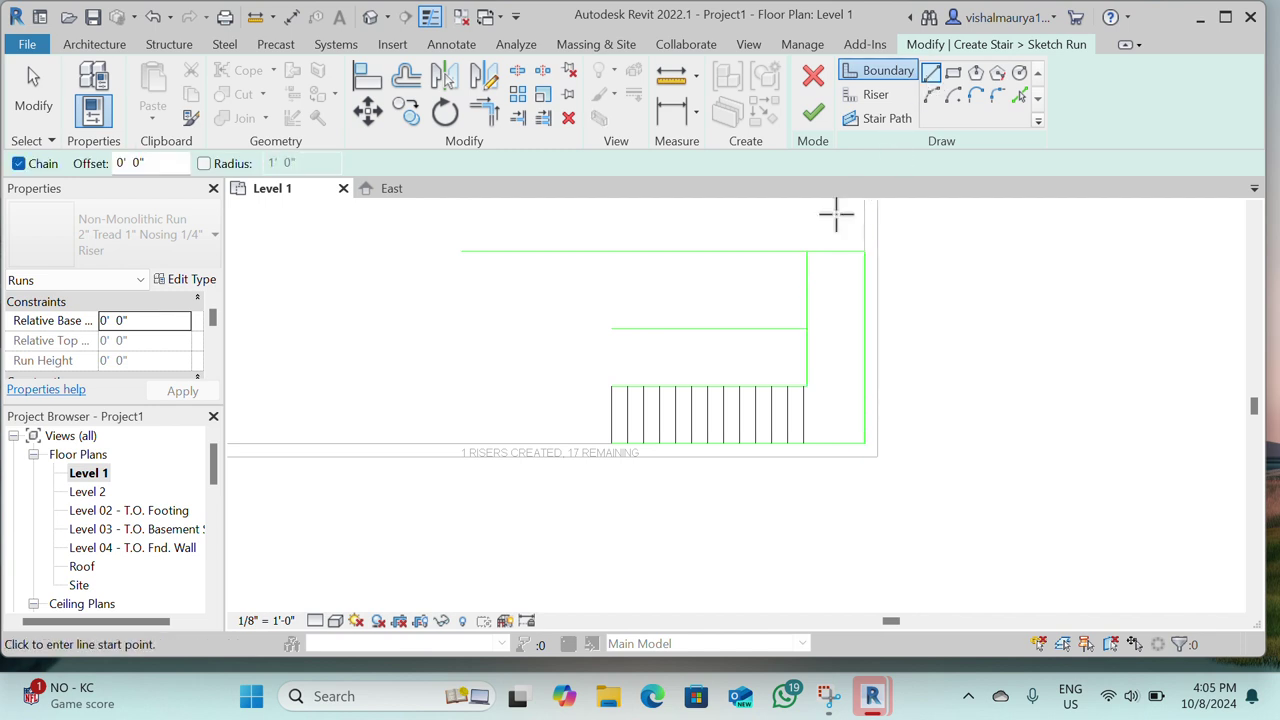
pyautogui.click(880, 95)
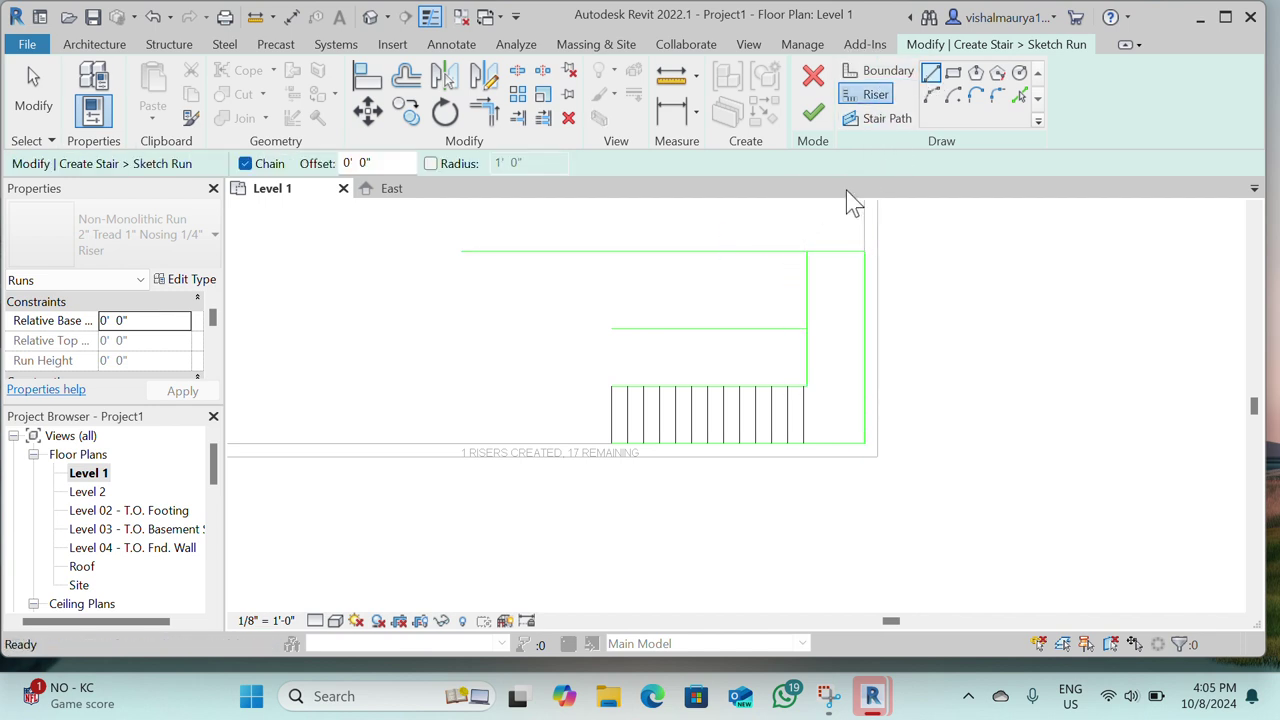
pyautogui.press('Escape')
pyautogui.click(804, 292)
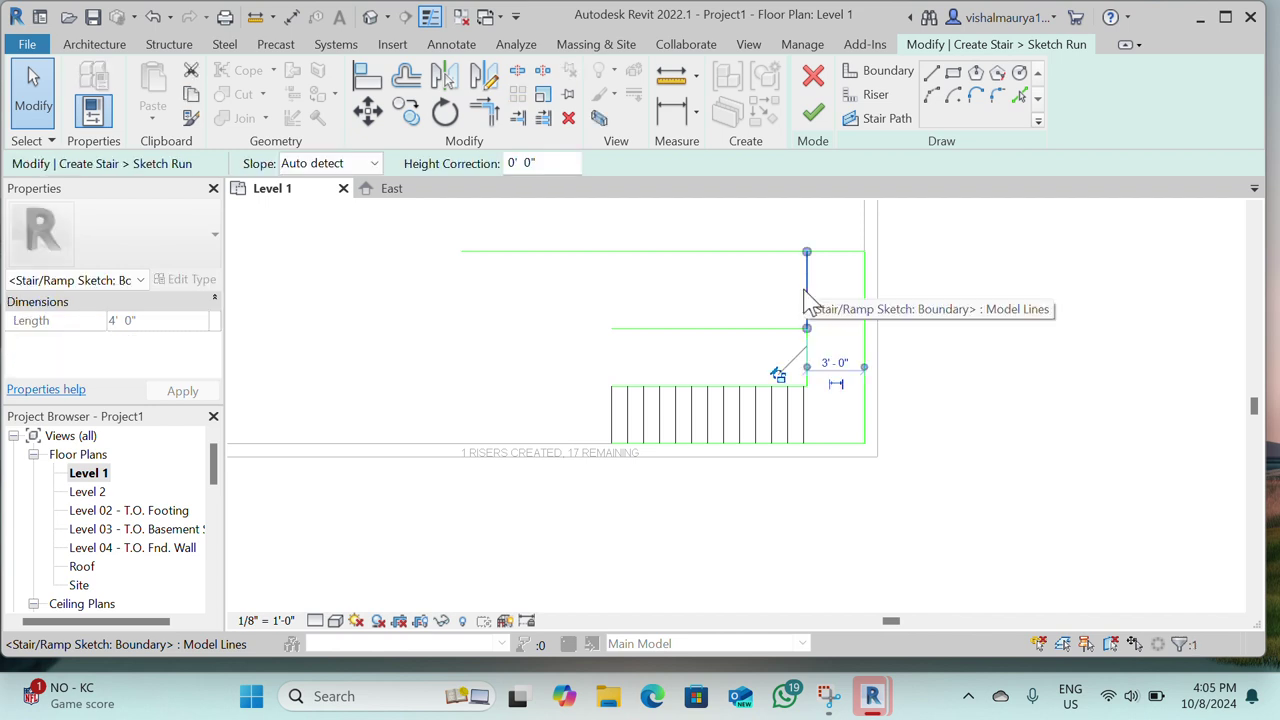
pyautogui.press('Delete')
# - Draw a vertical riser across the start of the upper run, making 14 risers
pyautogui.click(930, 76)
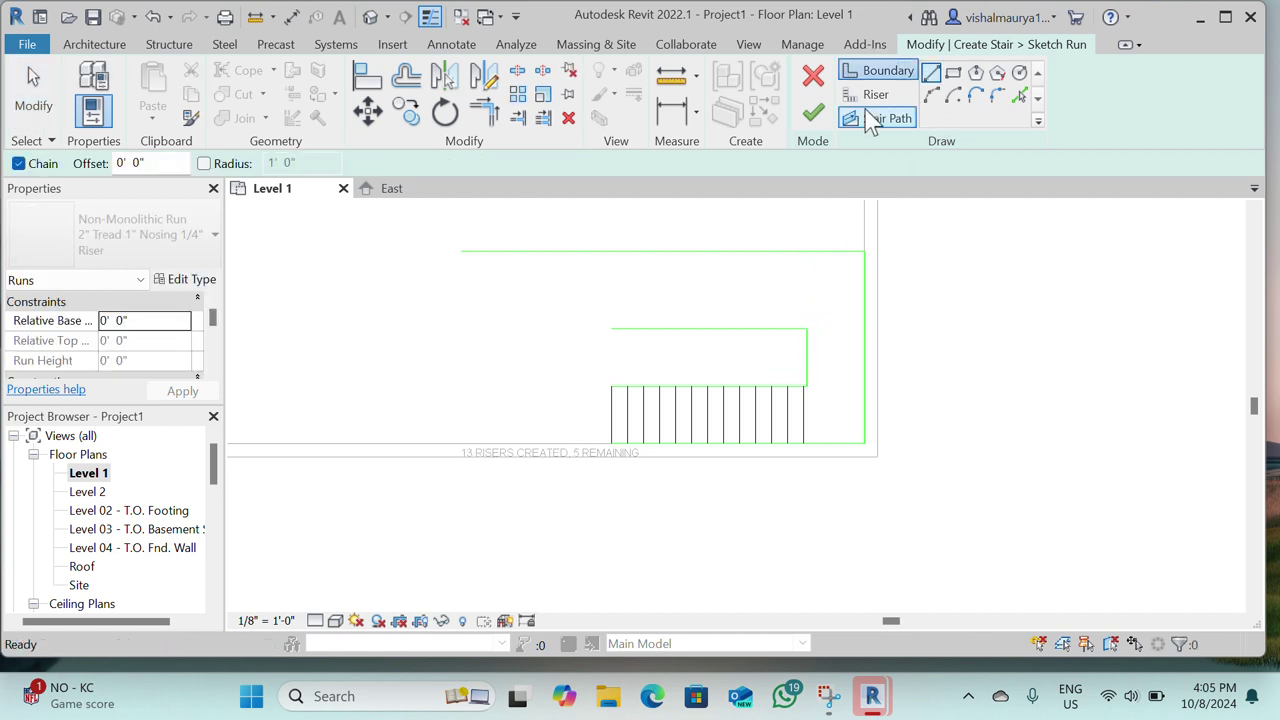
pyautogui.click(875, 94)
pyautogui.click(930, 76)
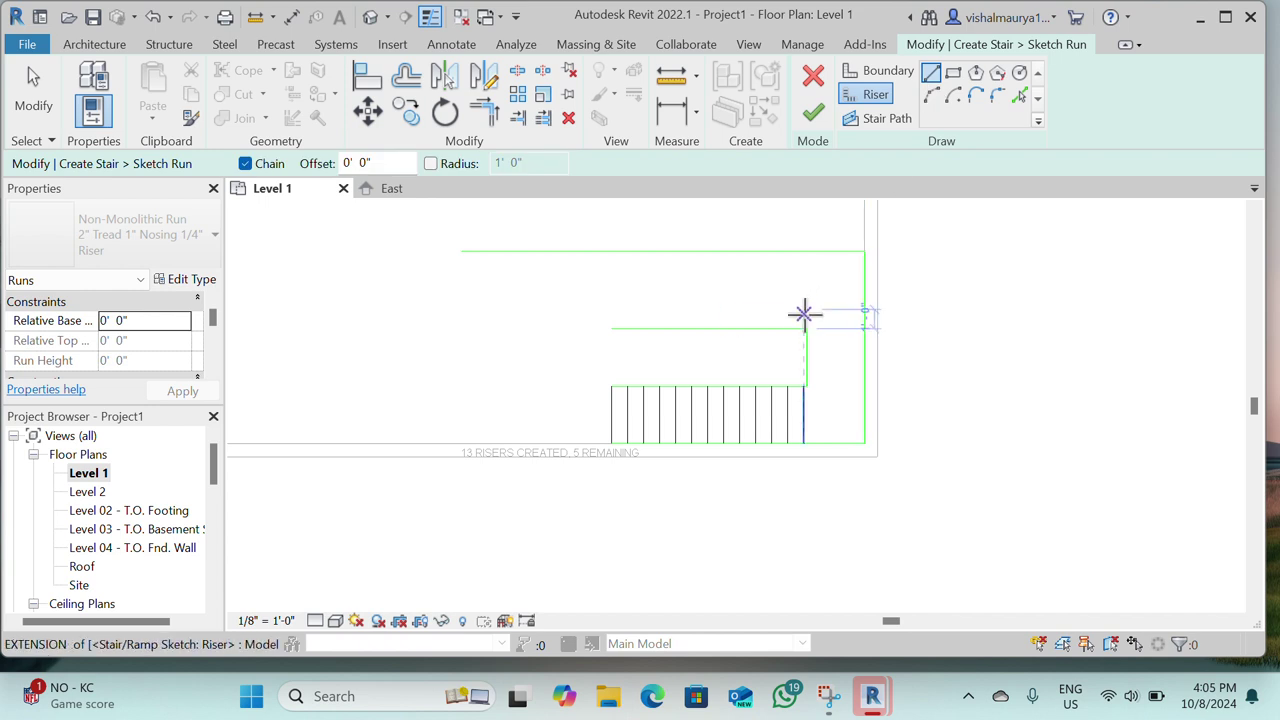
pyautogui.click(807, 328)
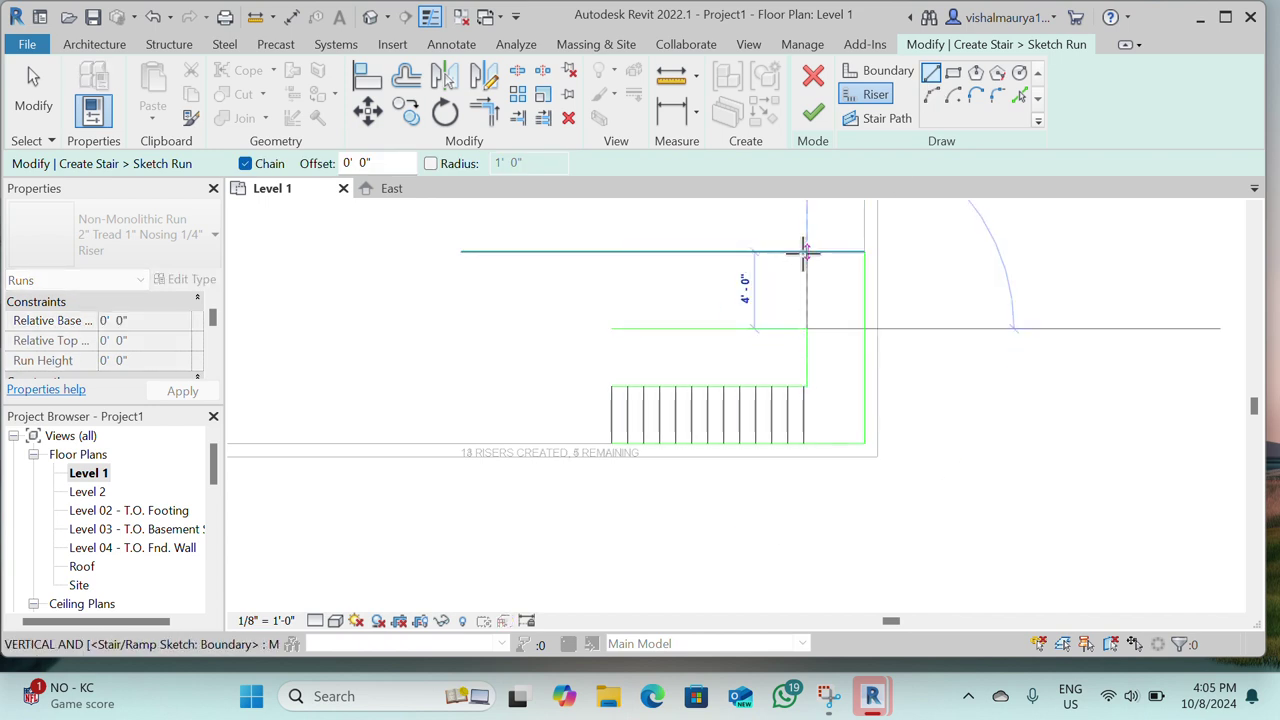
pyautogui.click(807, 251)
# - Offset risers 10" along the upper run to reach 18, then delete the stray offset boundary line
pyautogui.click(421, 88)
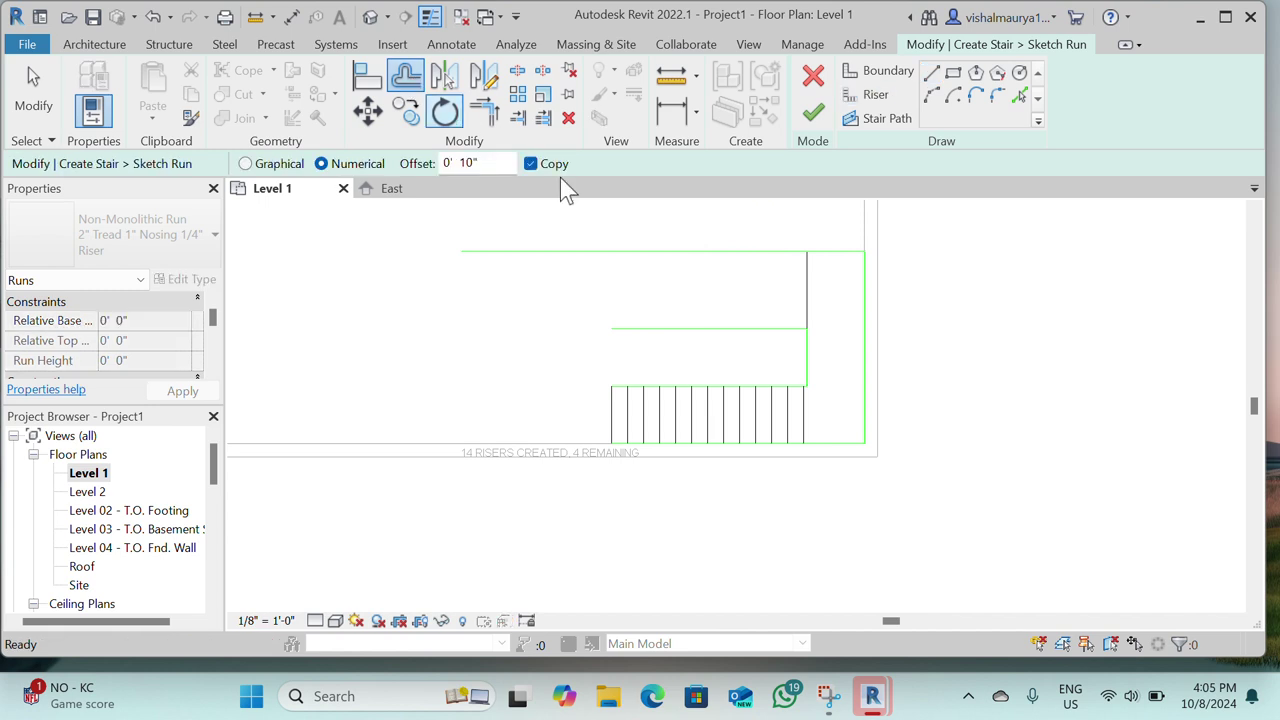
pyautogui.click(803, 285)
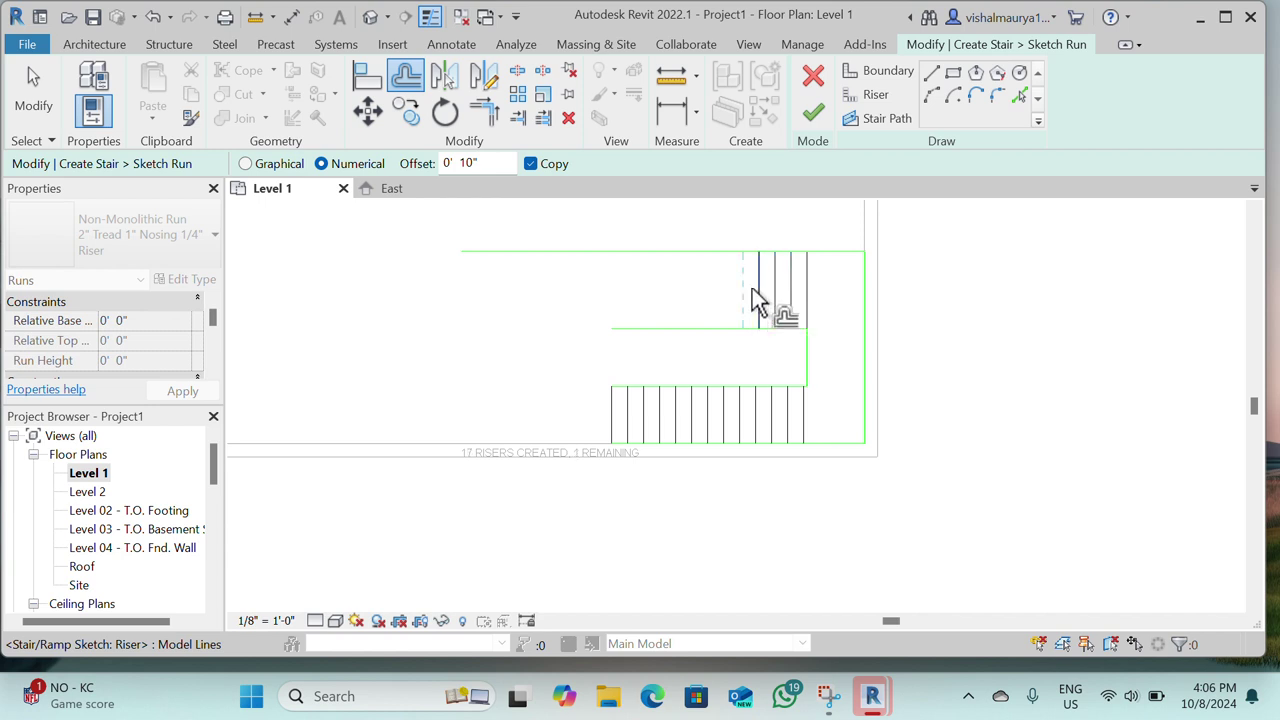
pyautogui.click(755, 300)
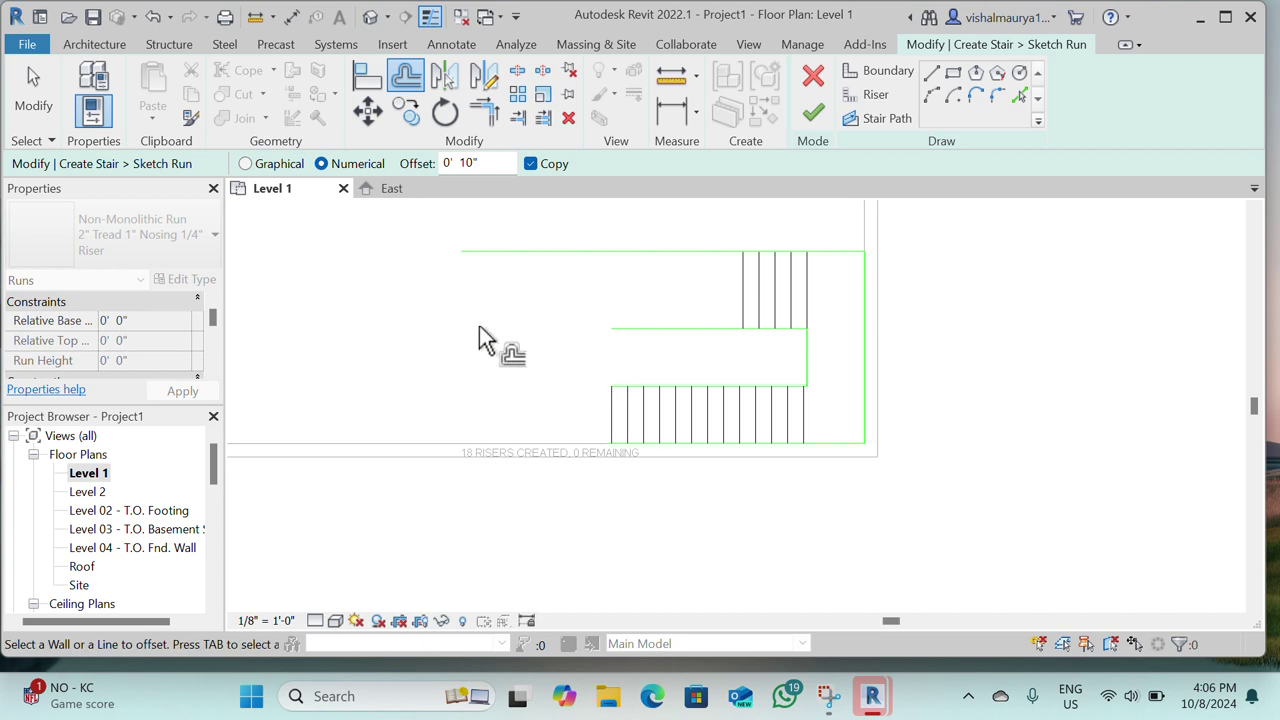
pyautogui.click(517, 249)
pyautogui.press('Escape')
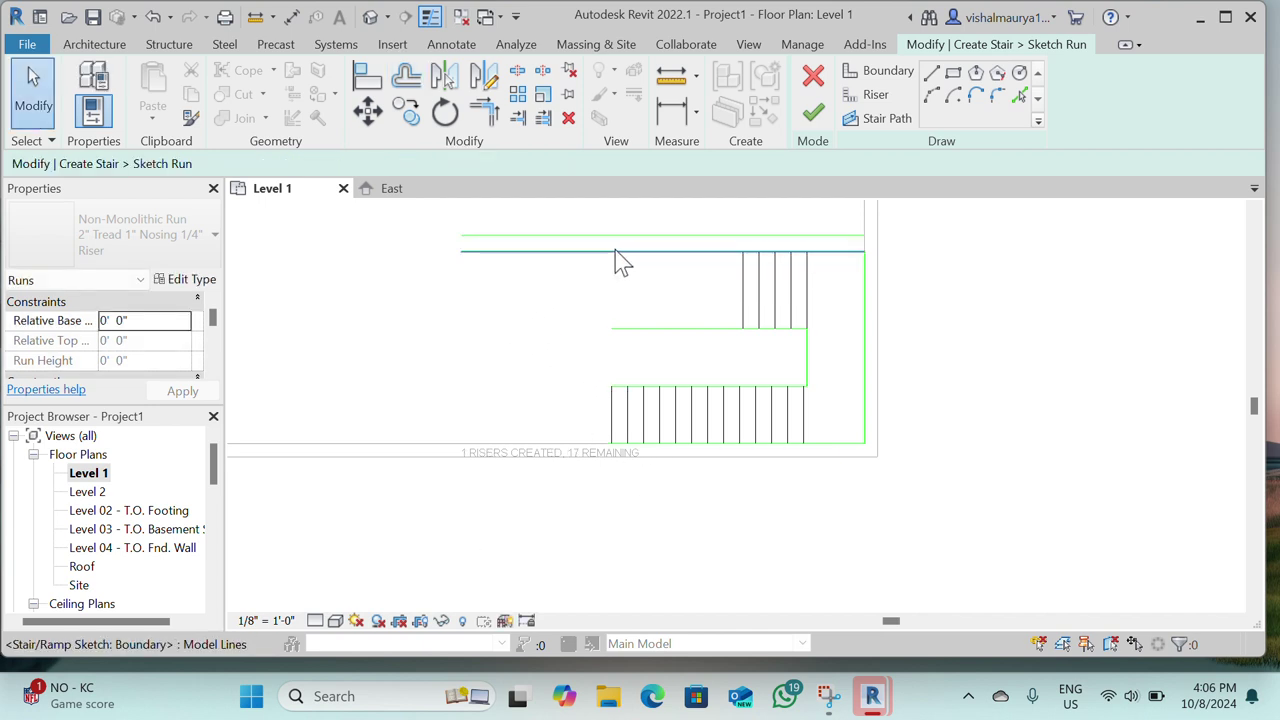
pyautogui.click(647, 237)
pyautogui.press('Delete')
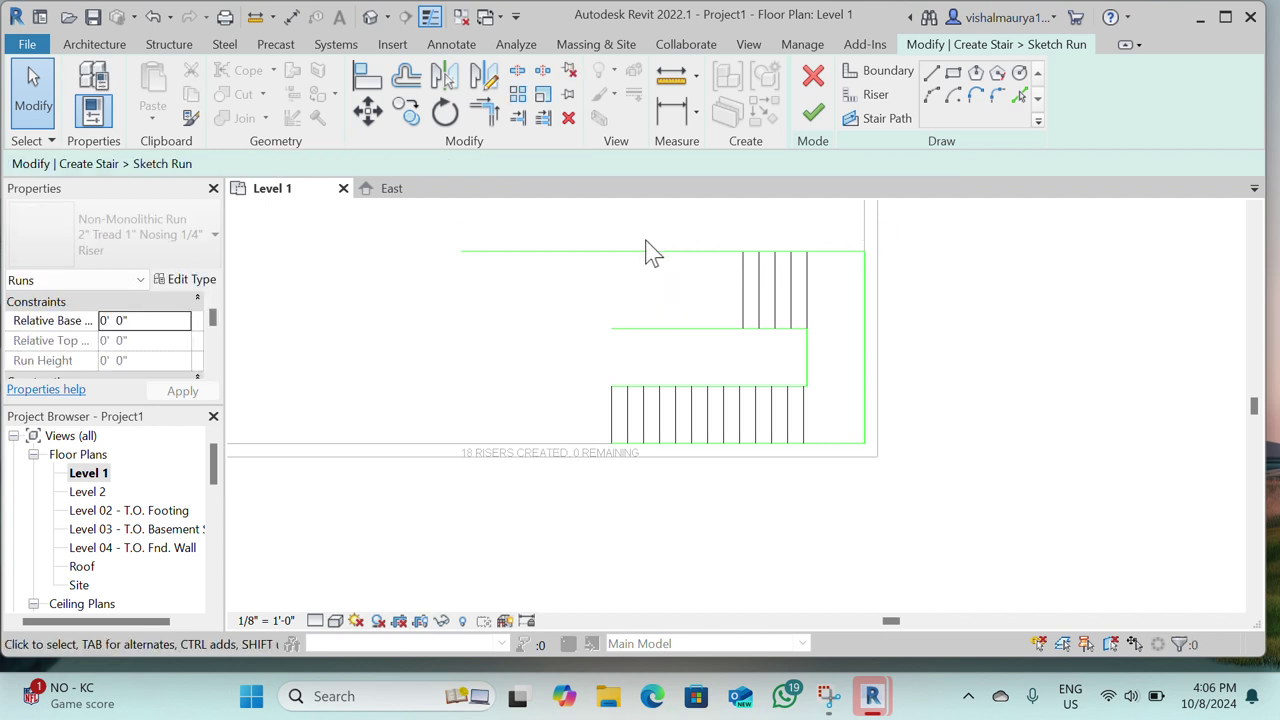
# - Drag the top and middle boundary line ends back so they end at the upper run
pyautogui.click(658, 253)
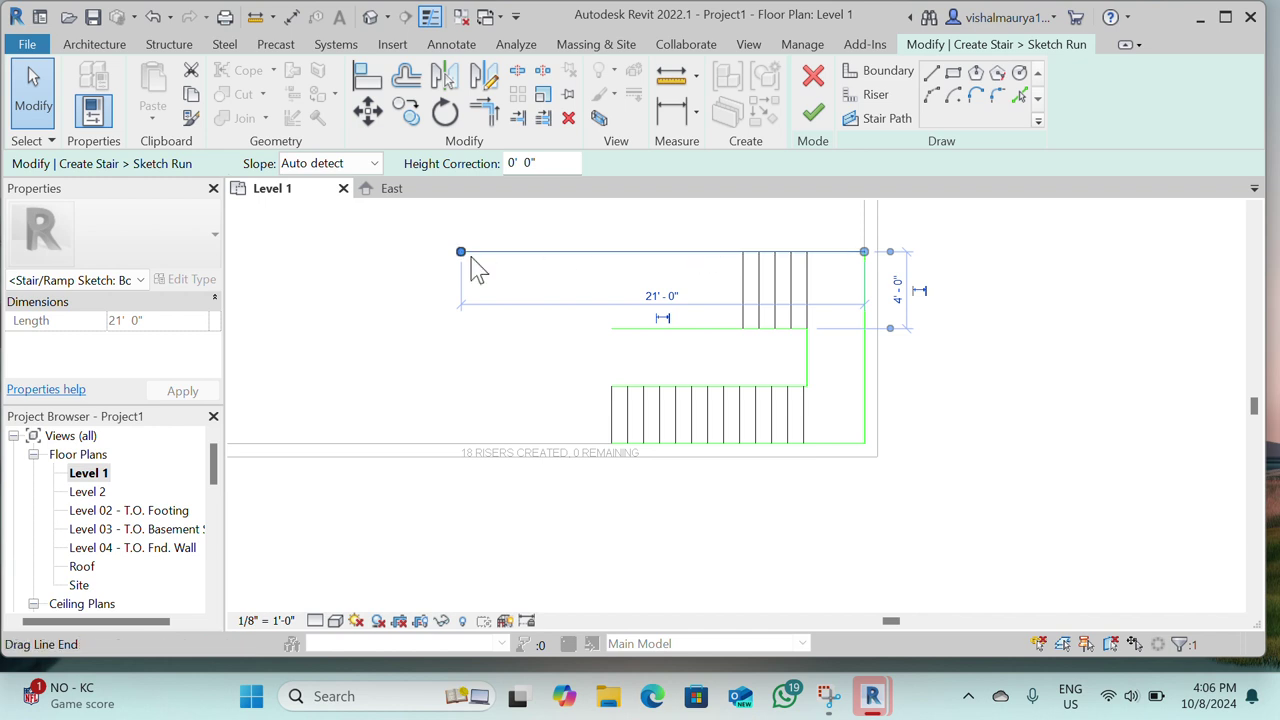
pyautogui.moveTo(460, 252); pyautogui.dragTo(742, 251)
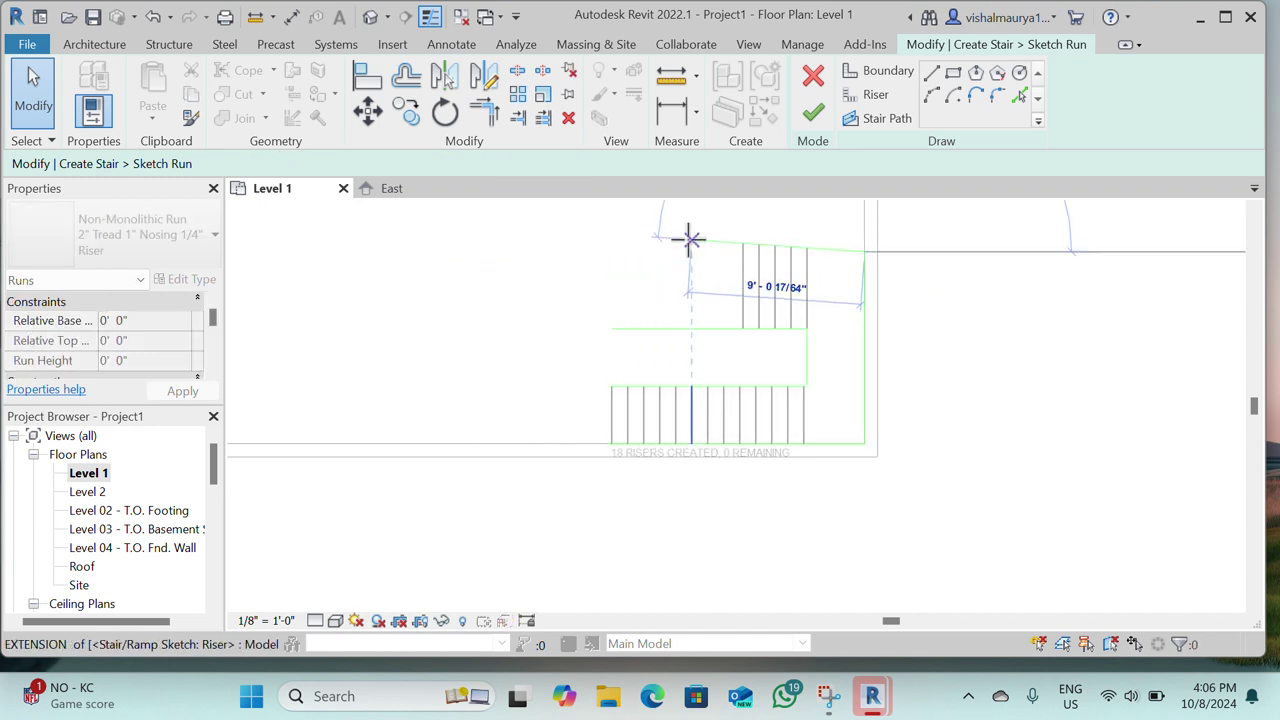
pyautogui.click(616, 330)
pyautogui.moveTo(610, 328); pyautogui.dragTo(742, 328)
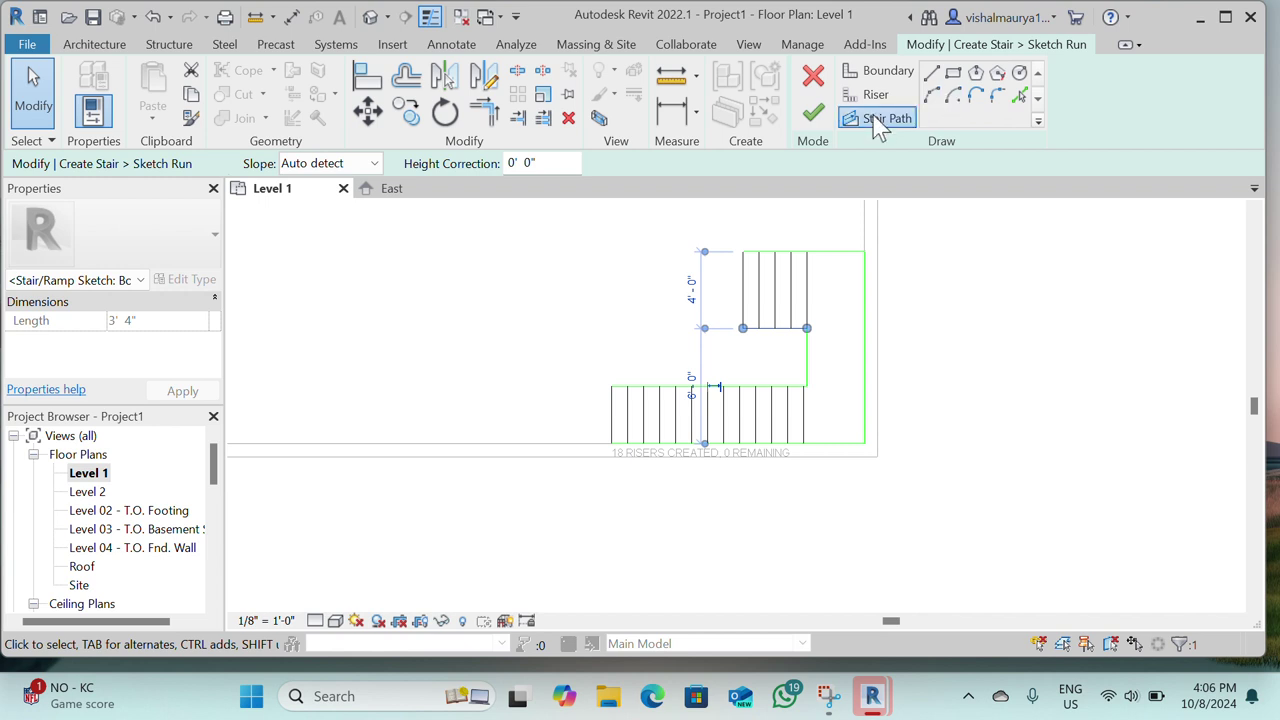
# - Sketch the L-shaped stair path through the lower run, landing and upper run, then finish the sketch
pyautogui.click(902, 76)
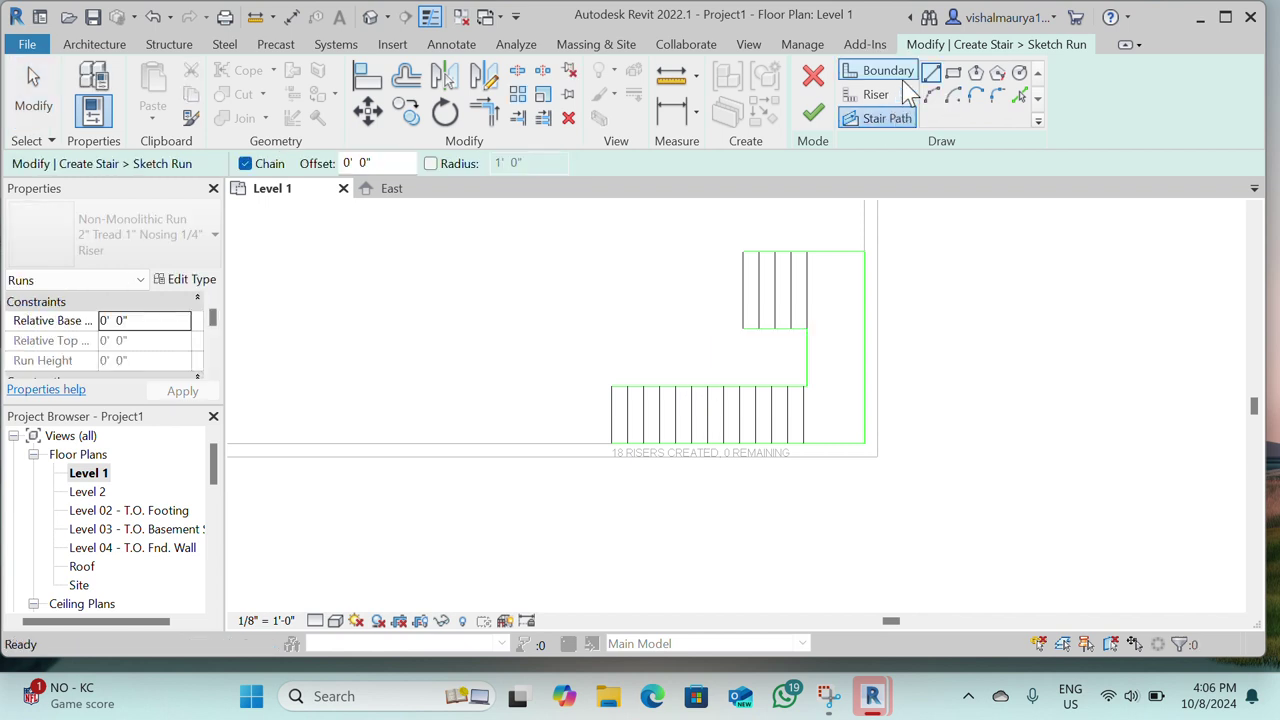
pyautogui.click(610, 416)
pyautogui.click(843, 415)
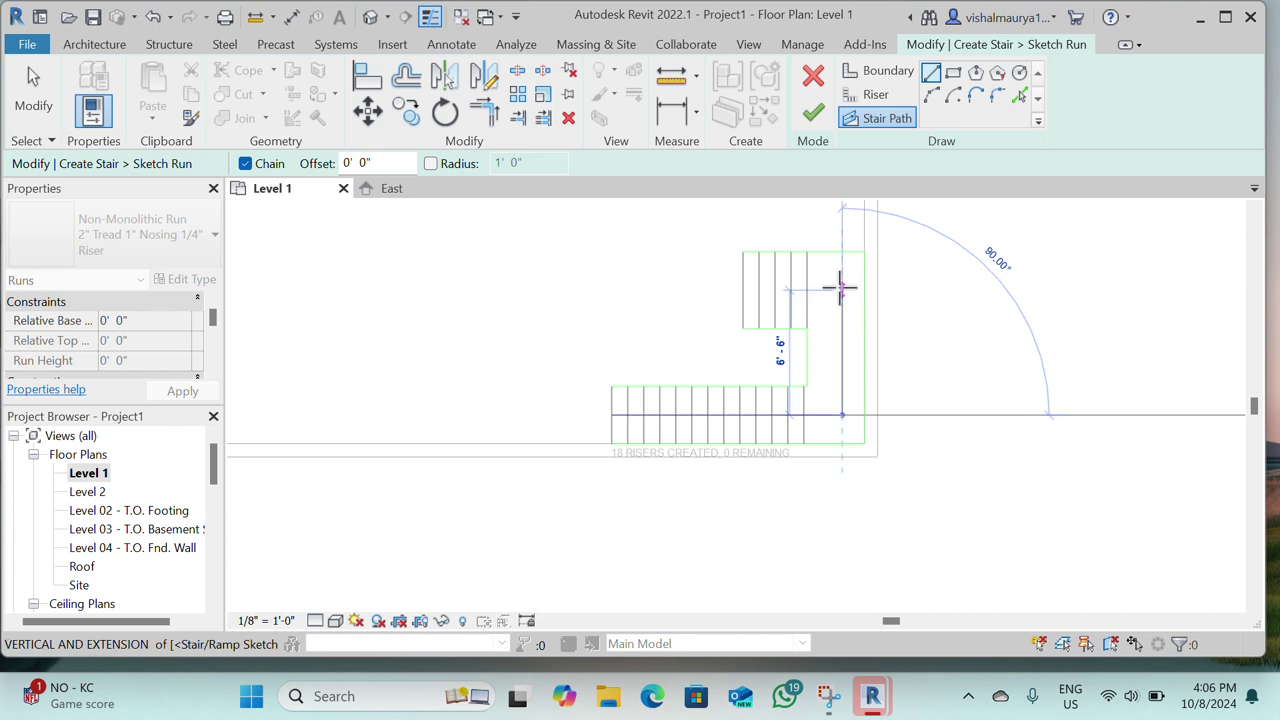
pyautogui.click(842, 282)
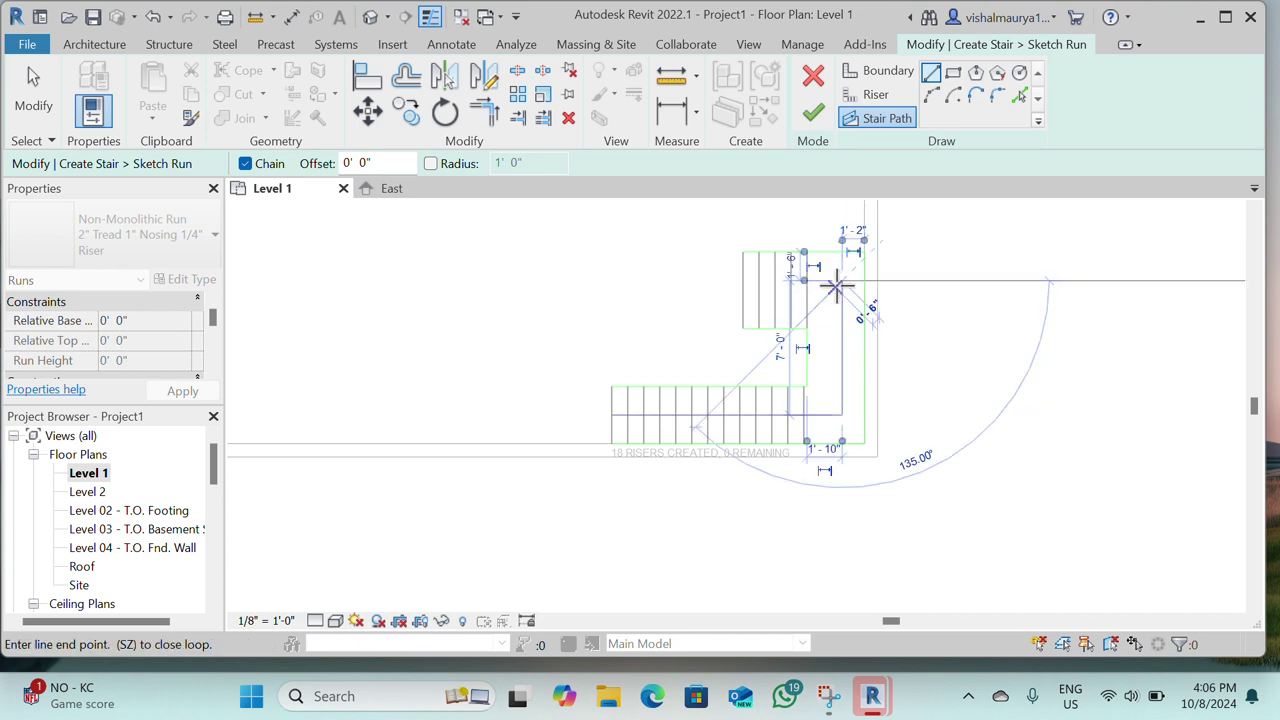
pyautogui.click(742, 282)
pyautogui.press('Escape')
pyautogui.click(812, 115)
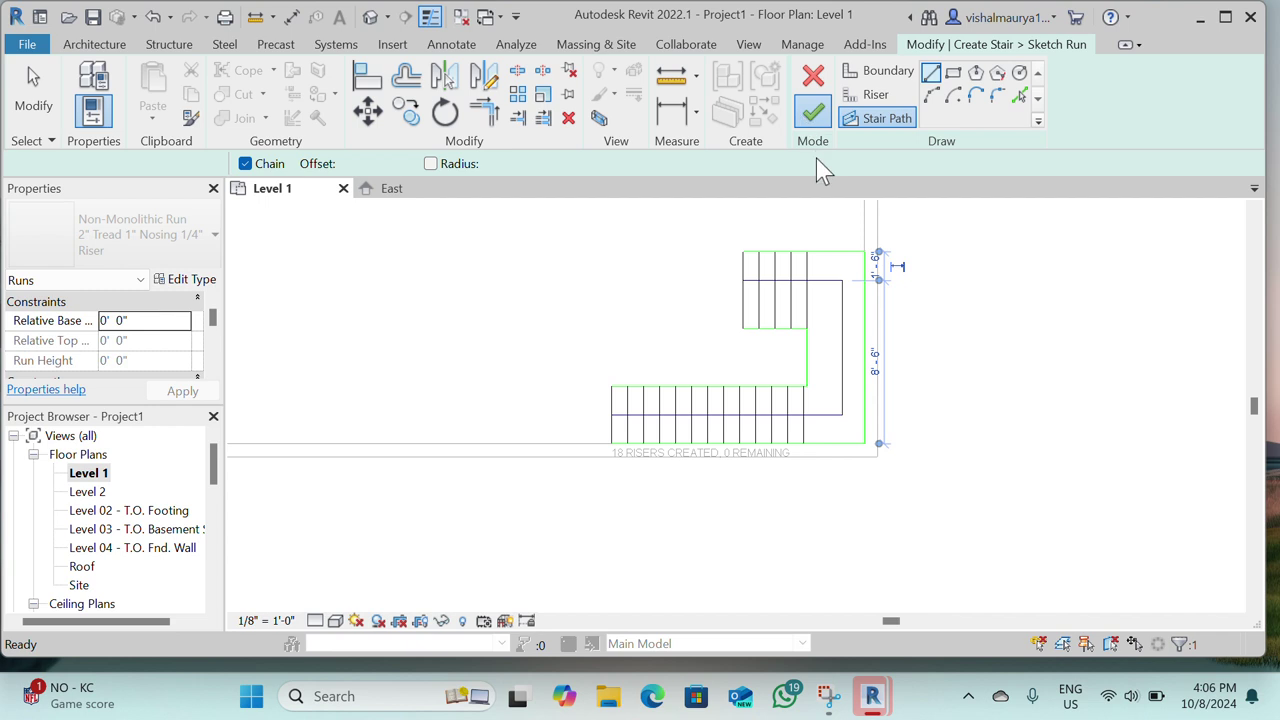
# - Switch to the Default 3D View from the Quick Access Toolbar's 3D view list
pyautogui.scroll(-1, 709, 414)
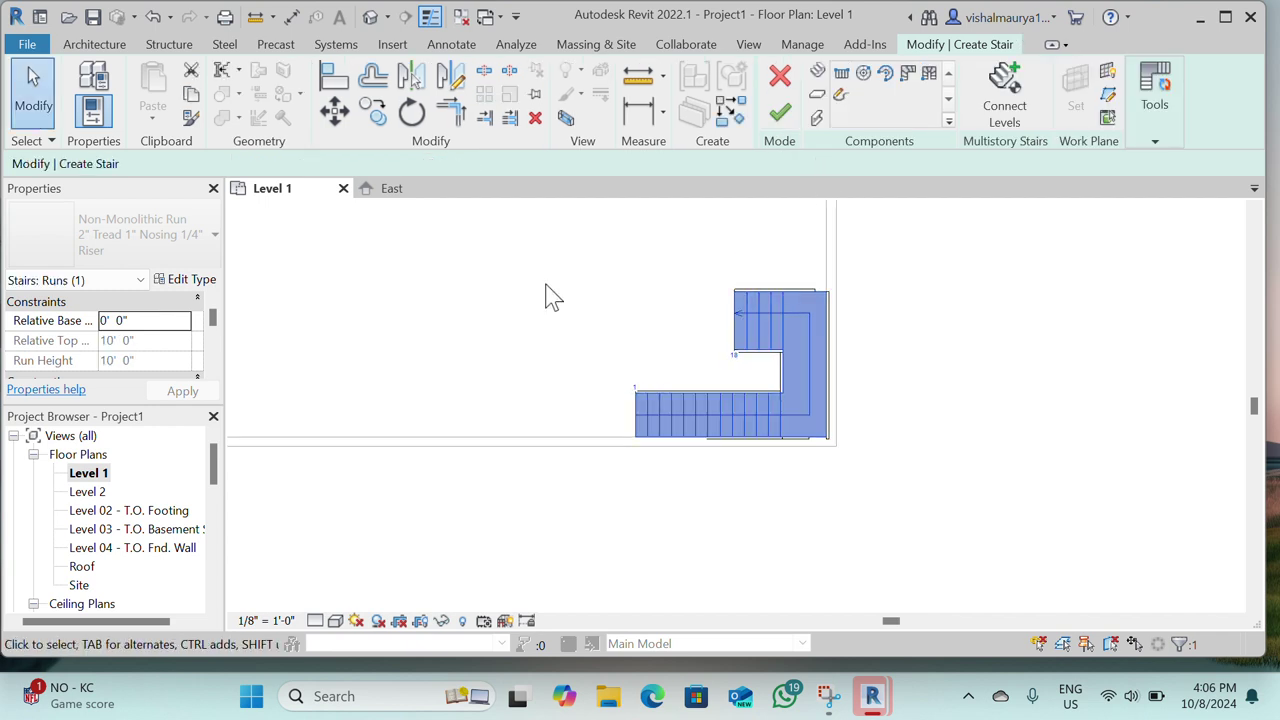
pyautogui.click(388, 18)
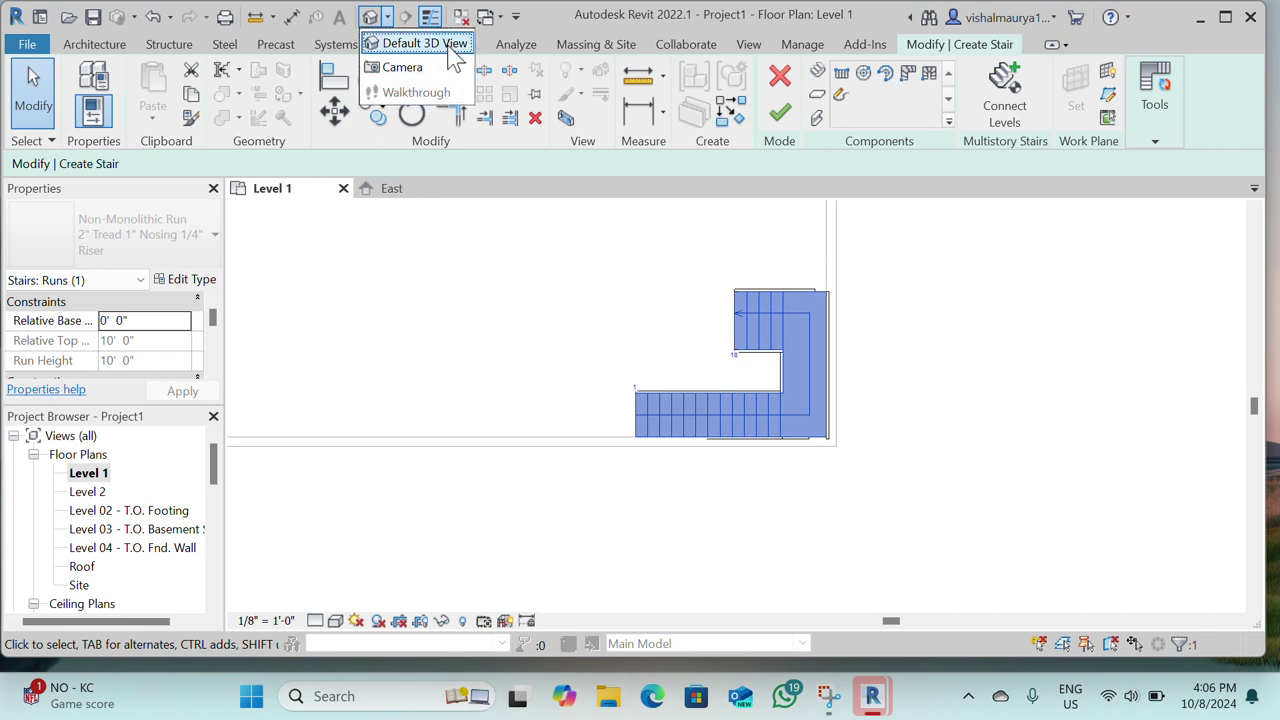
pyautogui.click(425, 43)
# - Zoom and orbit the 3D view to see the L-shaped stair inside the walled room
pyautogui.scroll(3, 743, 480)
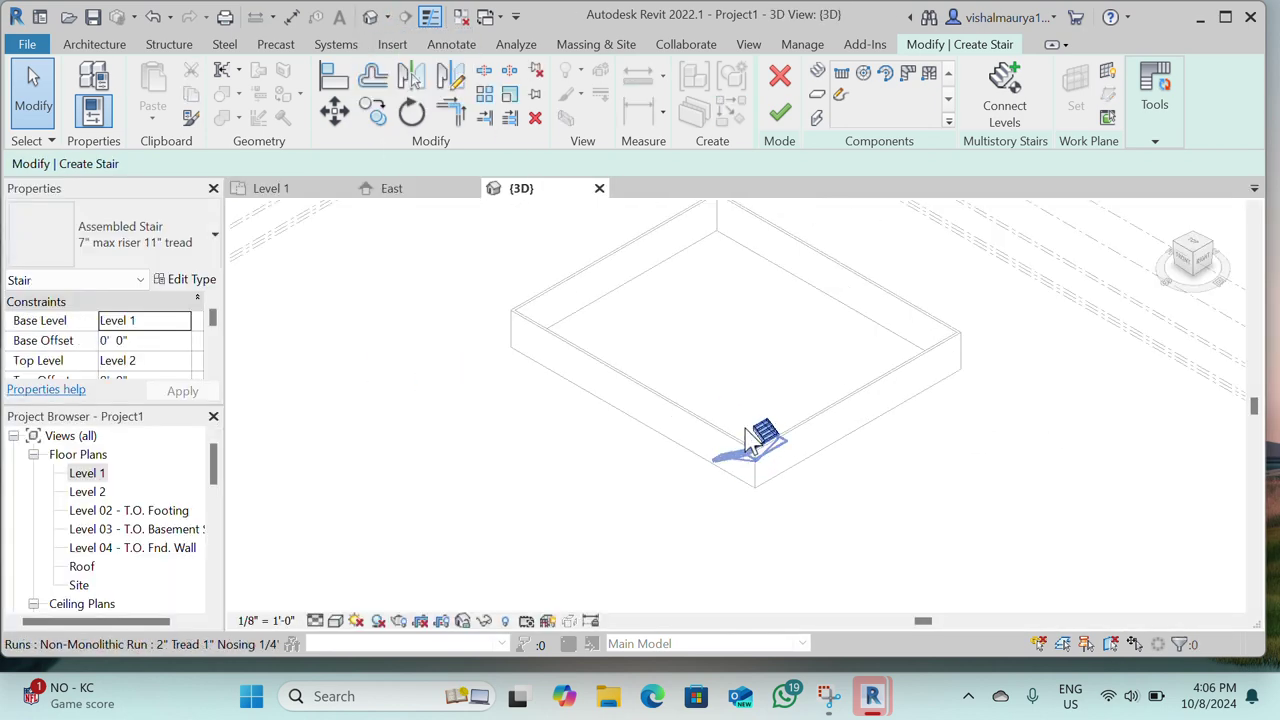
pyautogui.scroll(1, 740, 440)
pyautogui.keyDown('shift'); pyautogui.moveTo(729, 418); pyautogui.dragTo(1136, 468, button='middle'); pyautogui.keyUp('shift')
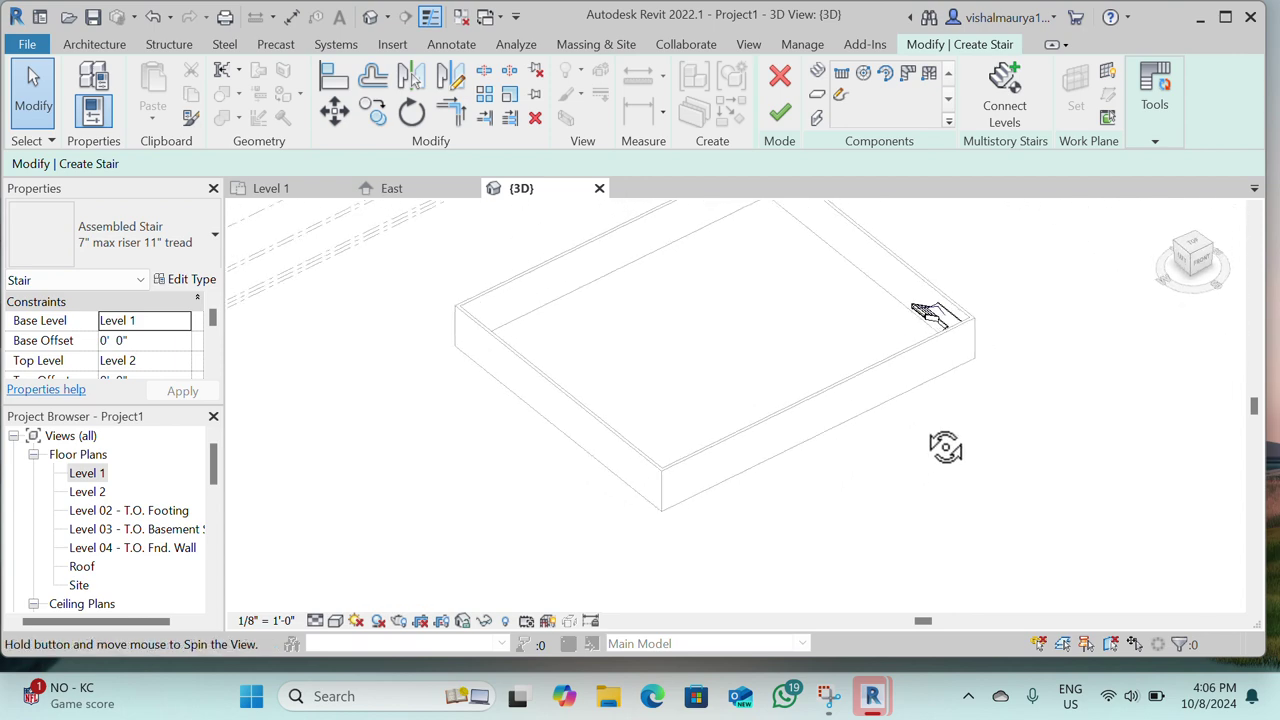
pyautogui.scroll(2, 734, 271)
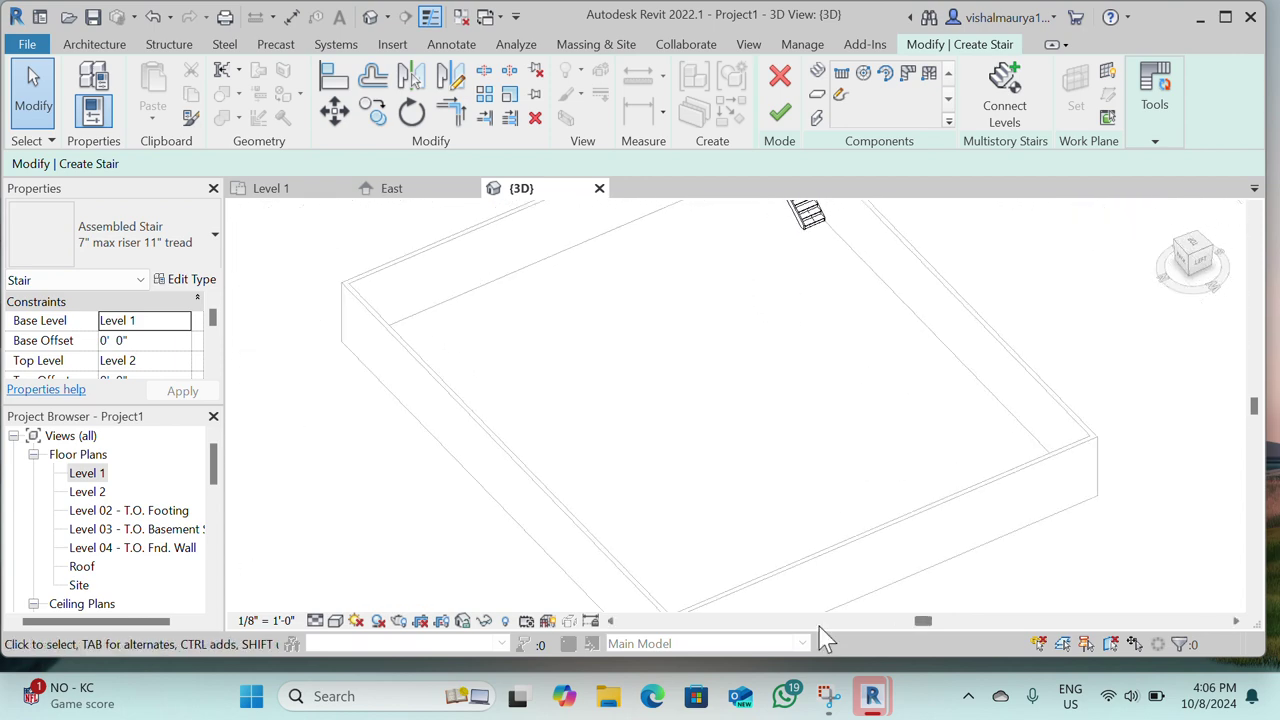
pyautogui.scroll(-2, 808, 448)
pyautogui.scroll(3, 794, 185)
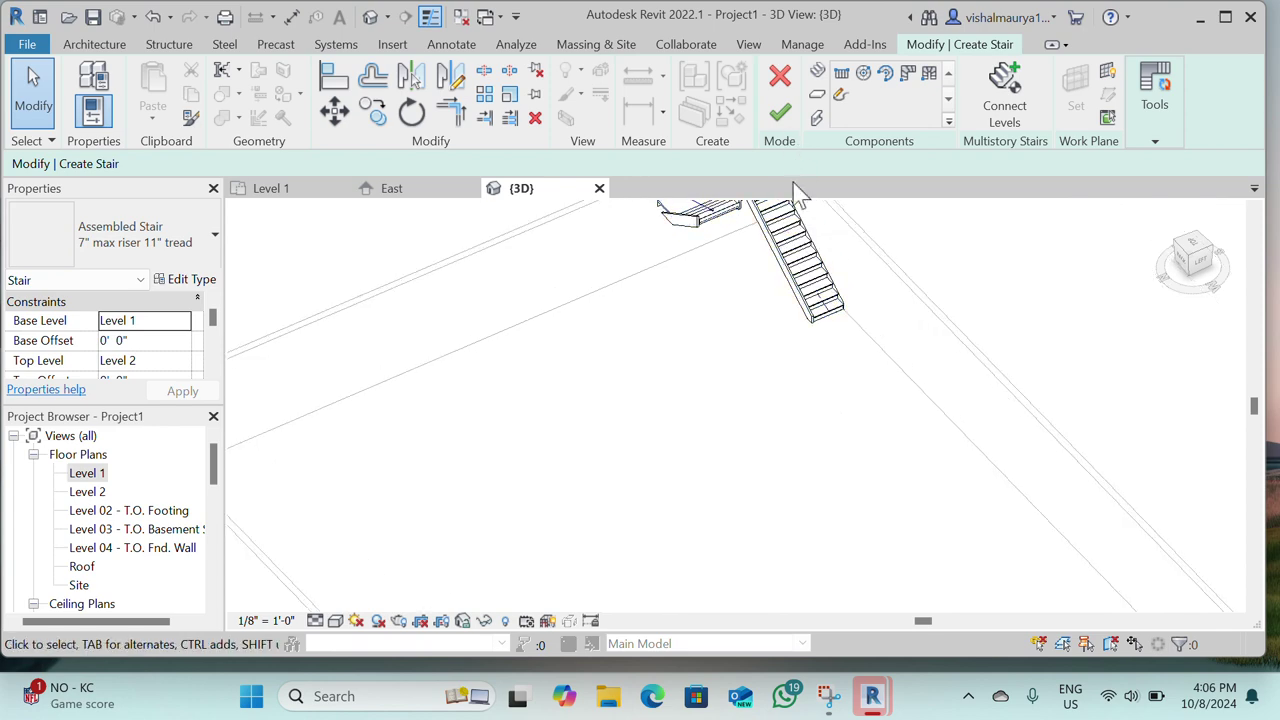
pyautogui.scroll(-2, 820, 450)
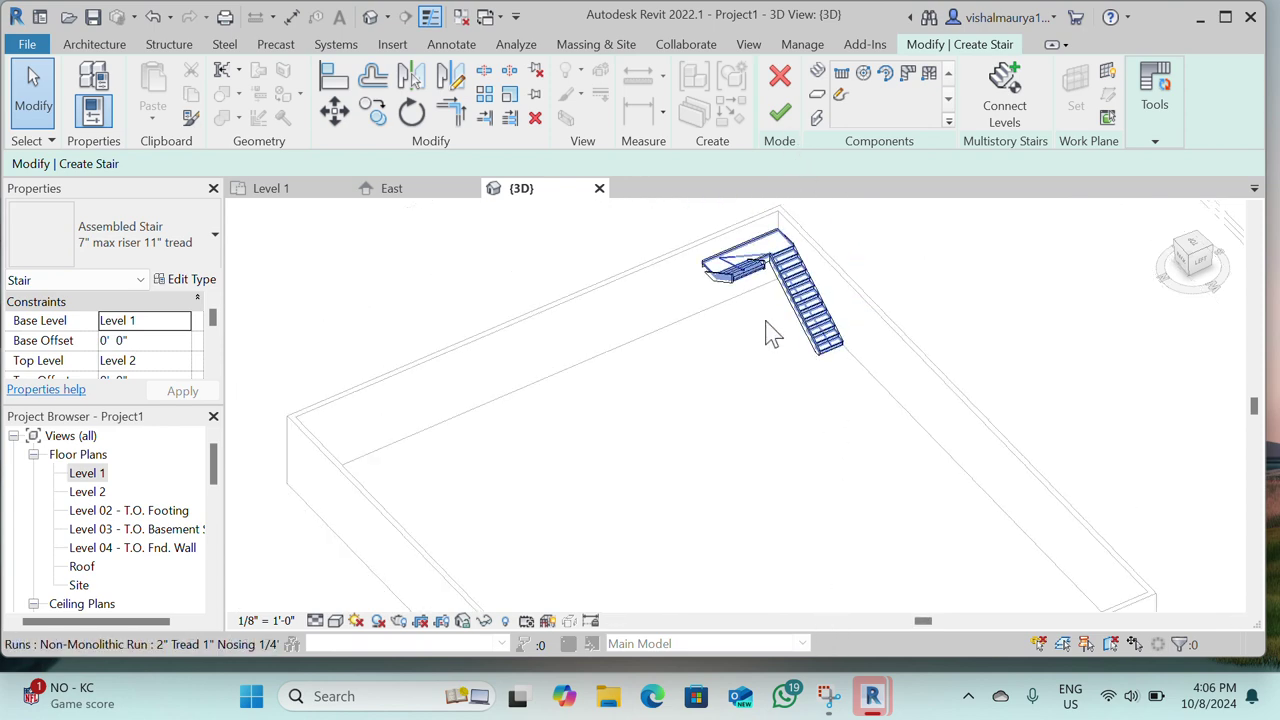
pyautogui.scroll(1, 770, 310)
pyautogui.scroll(1, 788, 433)
pyautogui.scroll(-1, 788, 433)
pyautogui.scroll(2, 800, 450)
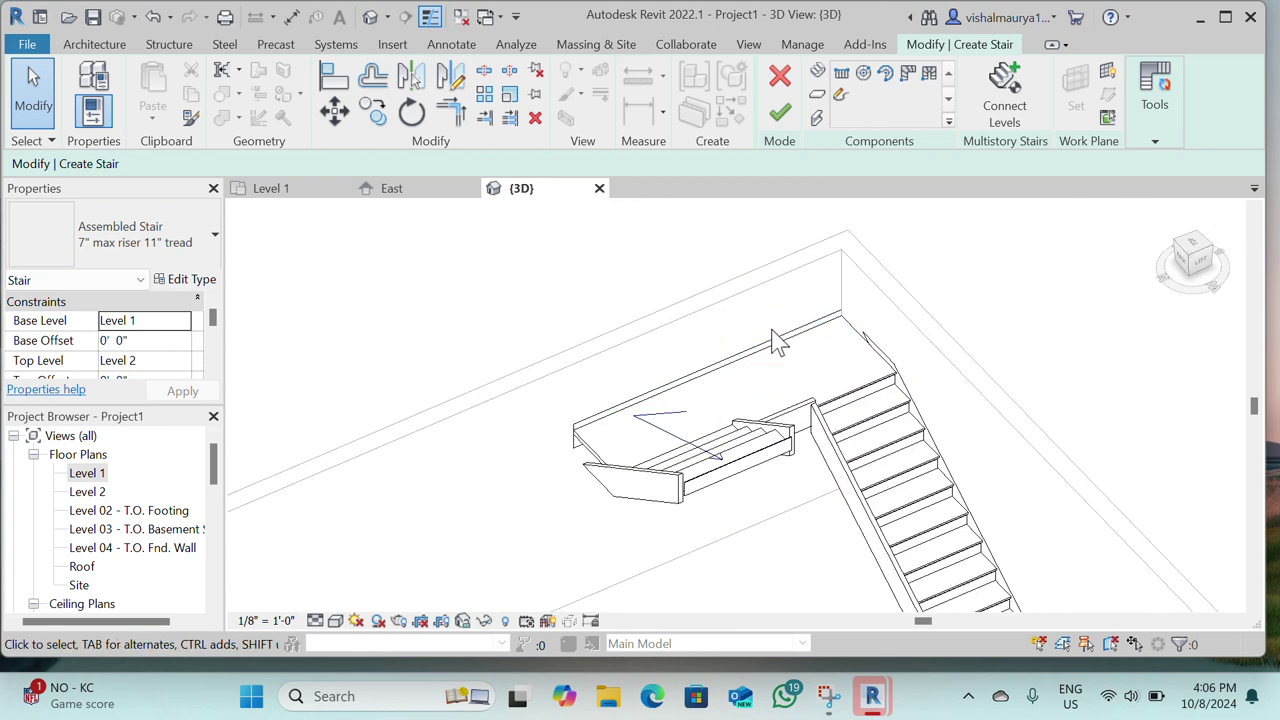
pyautogui.scroll(-1, 900, 540)
pyautogui.scroll(-1, 957, 588)
pyautogui.scroll(-1, 957, 588)
pyautogui.scroll(1, 786, 466)
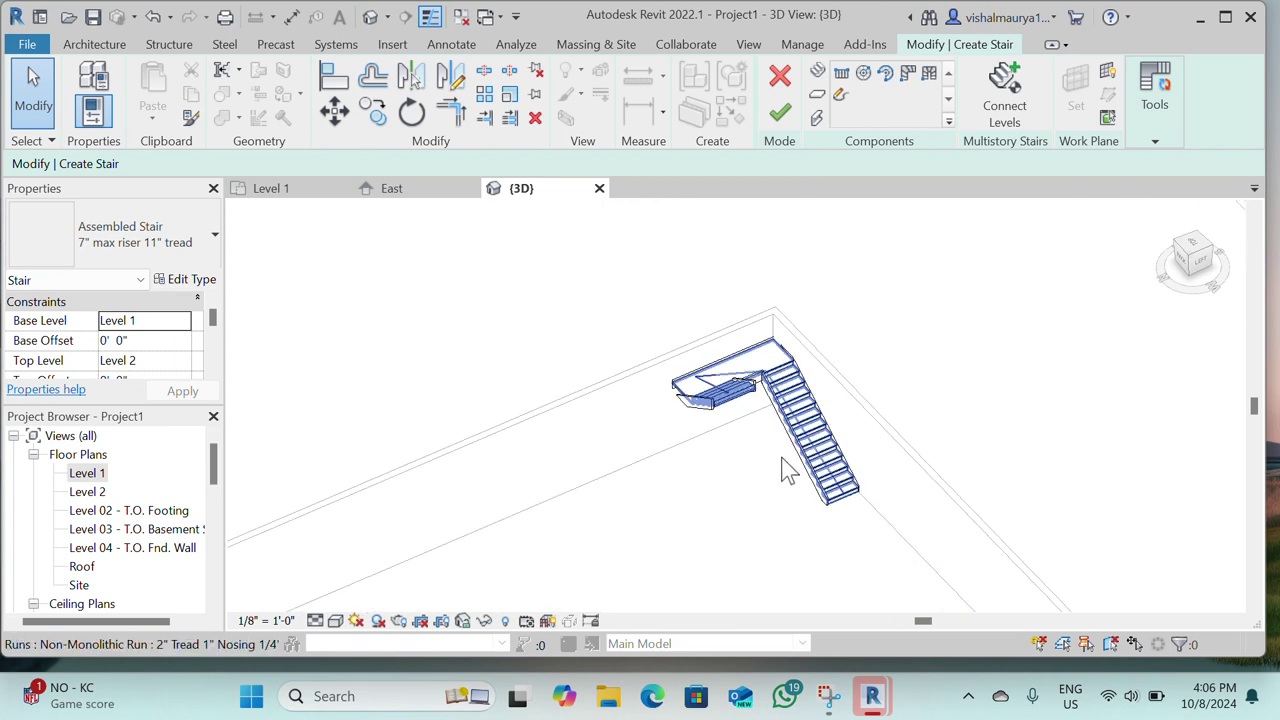
# - Orbit to look down on the stair and its landing, then zoom in closer
pyautogui.keyDown('shift'); pyautogui.moveTo(877, 480); pyautogui.dragTo(850, 588, button='middle'); pyautogui.keyUp('shift')
pyautogui.scroll(2, 943, 443)
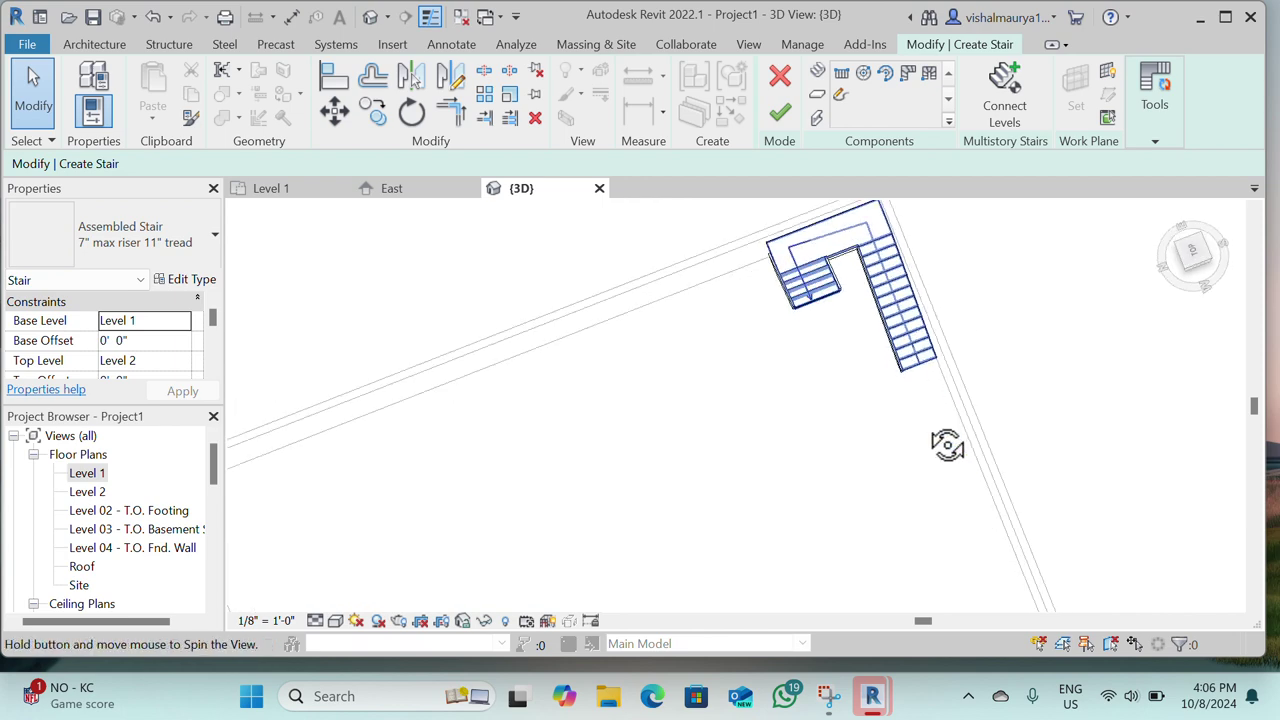
pyautogui.scroll(1, 749, 308)
pyautogui.scroll(1, 828, 262)
pyautogui.scroll(1, 828, 262)
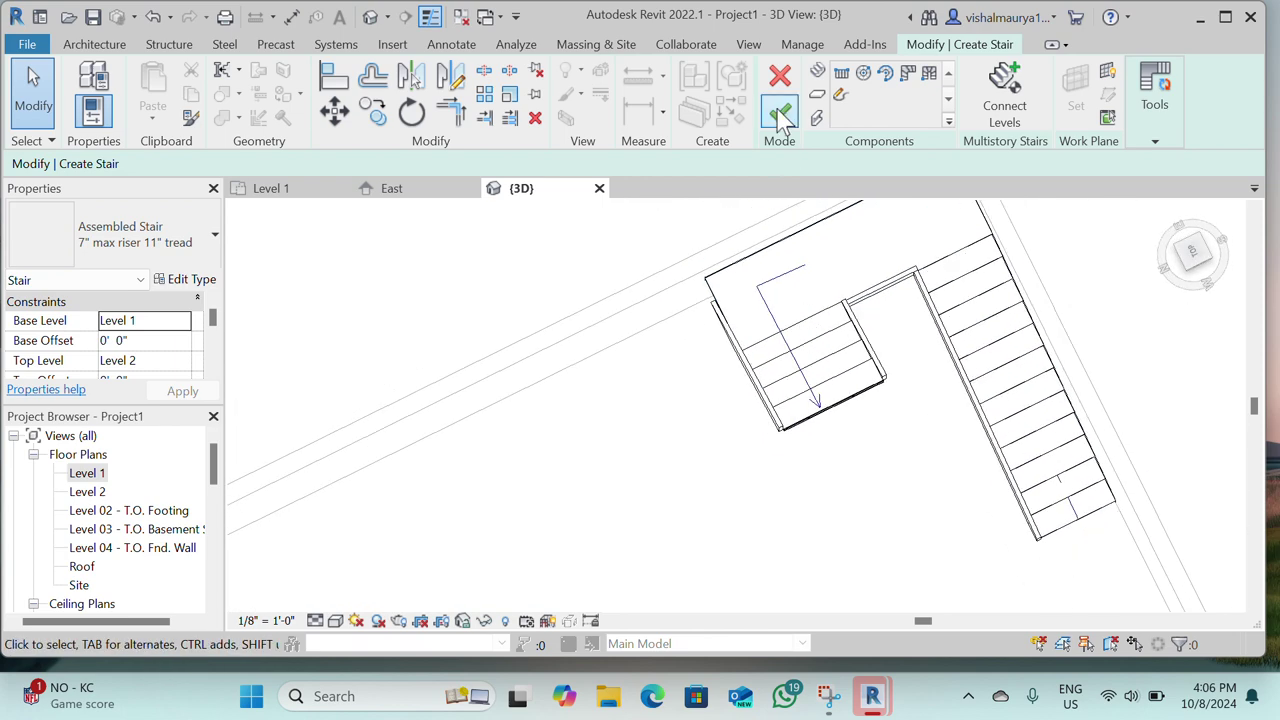